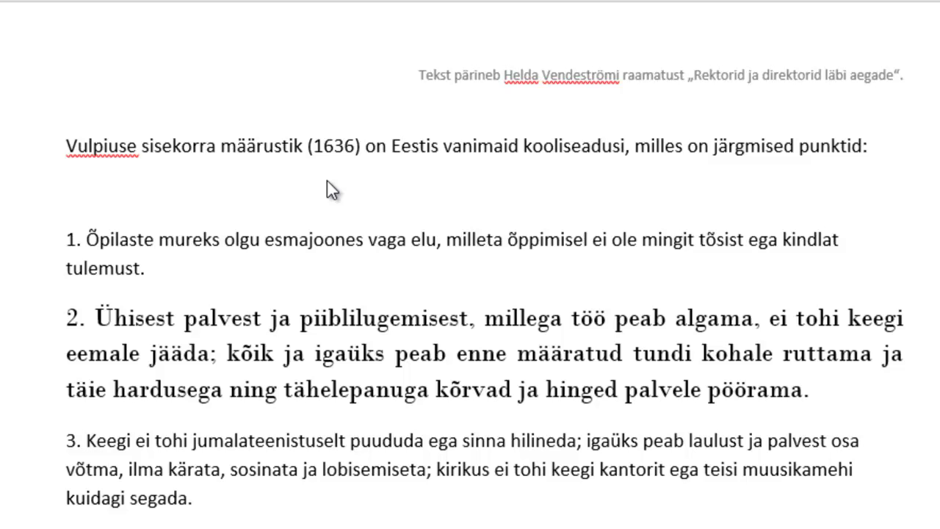
pyautogui.scroll(-1, 328, 184)
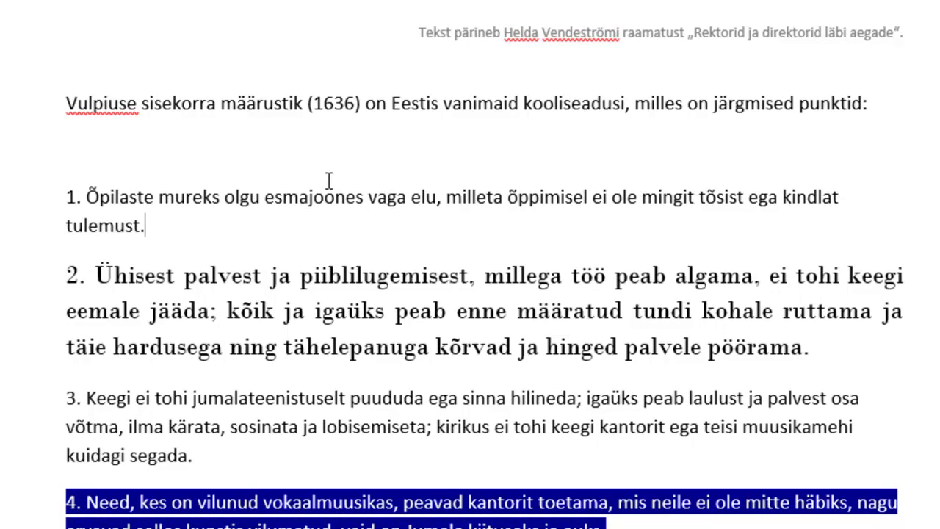
pyautogui.scroll(-1, 328, 180)
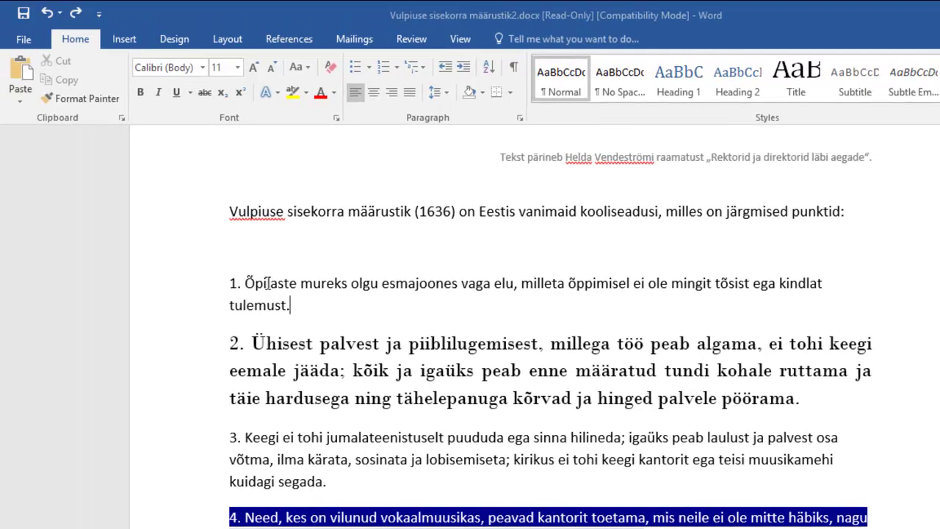
pyautogui.scroll(-1, 267, 283)
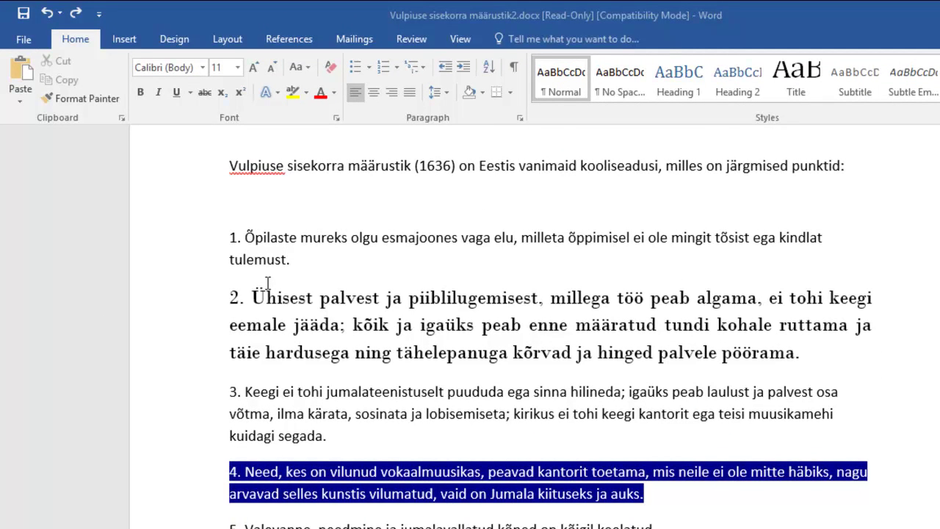
pyautogui.scroll(1, 267, 283)
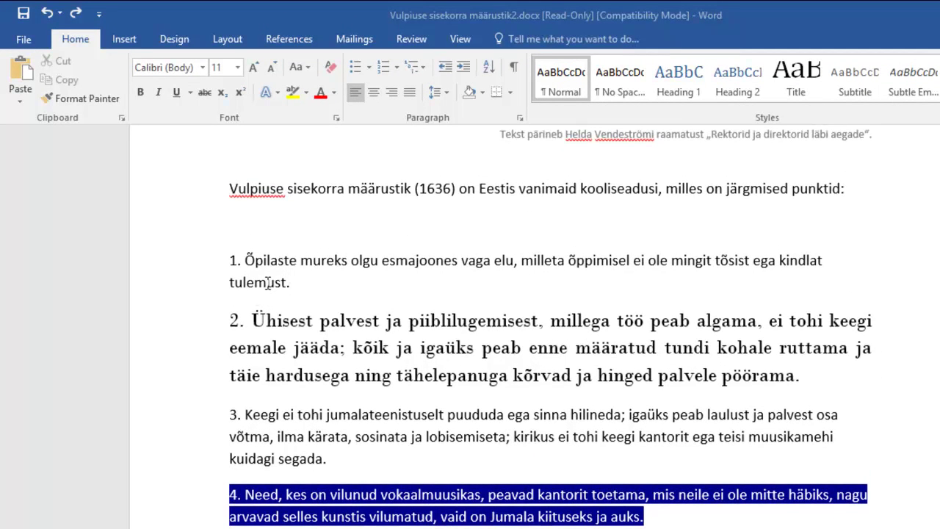
pyautogui.scroll(1, 268, 282)
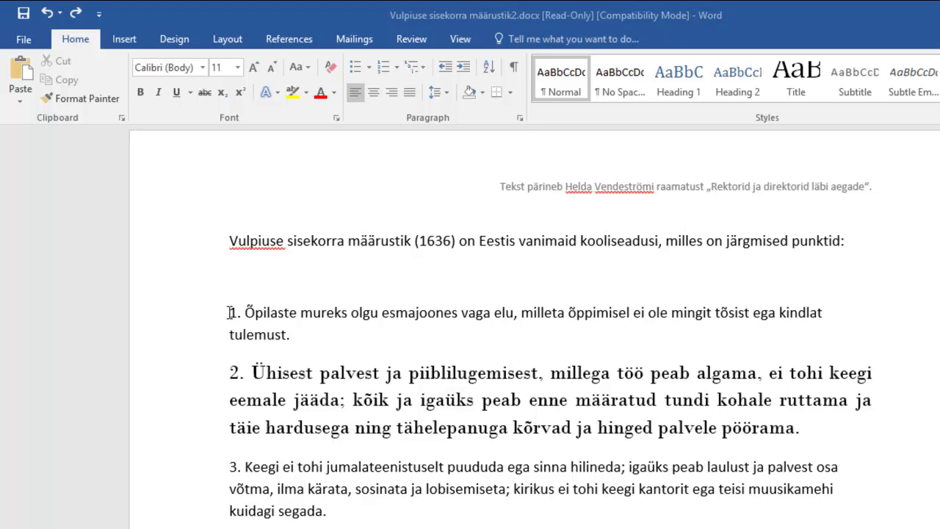
pyautogui.moveTo(230, 313); pyautogui.dragTo(290, 333)
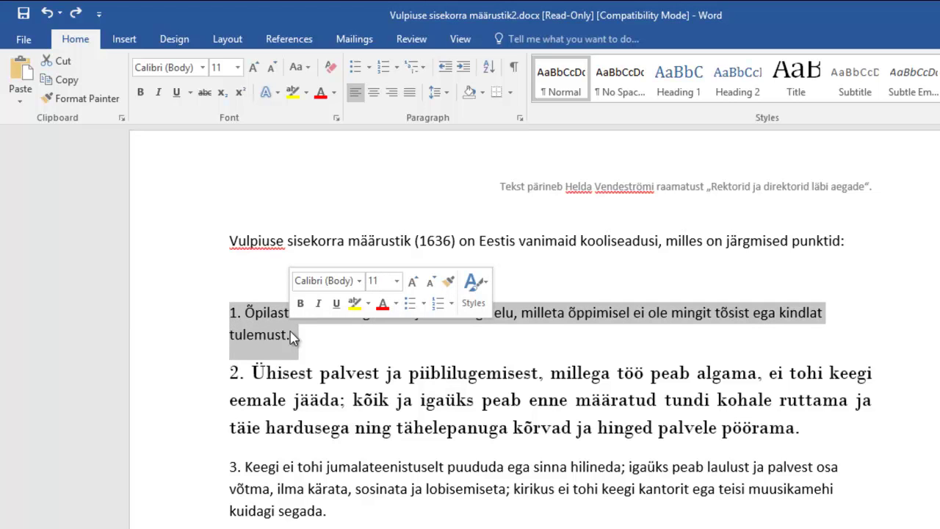
pyautogui.click(321, 340)
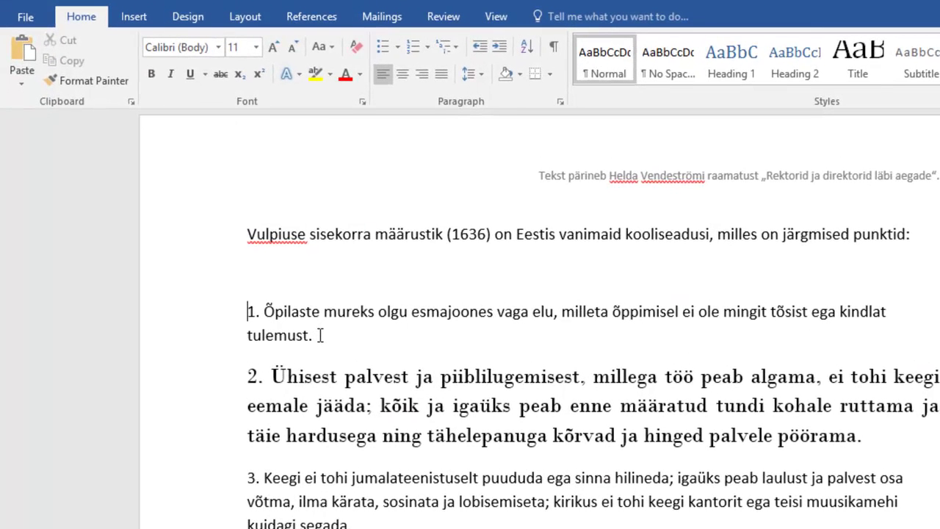
# Try Agency FB on the whole paragraph of point 1, and set its font to Times New Roman
pyautogui.tripleClick(320, 335)
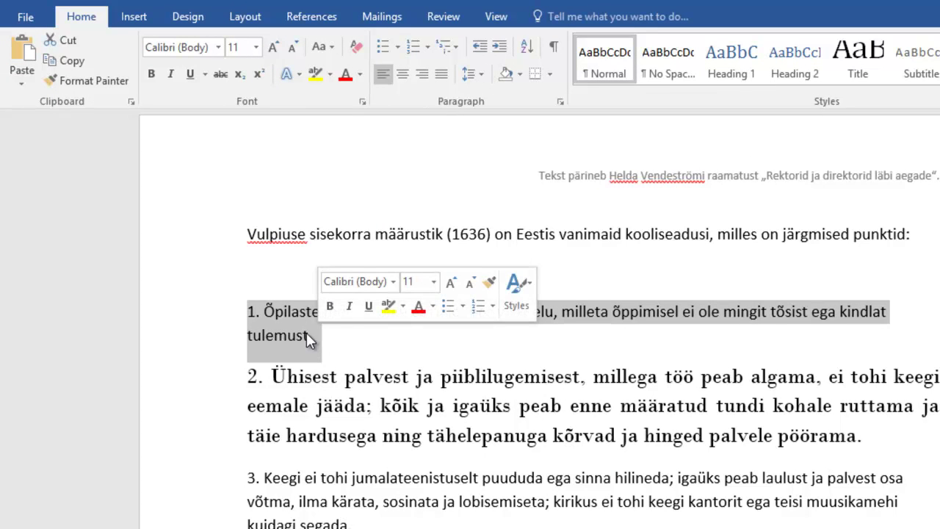
pyautogui.click(392, 283)
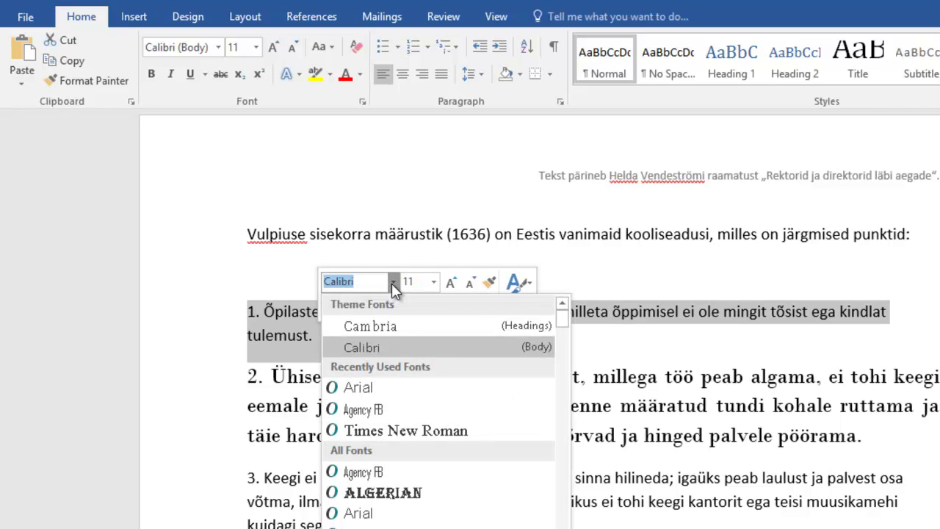
pyautogui.click(365, 408)
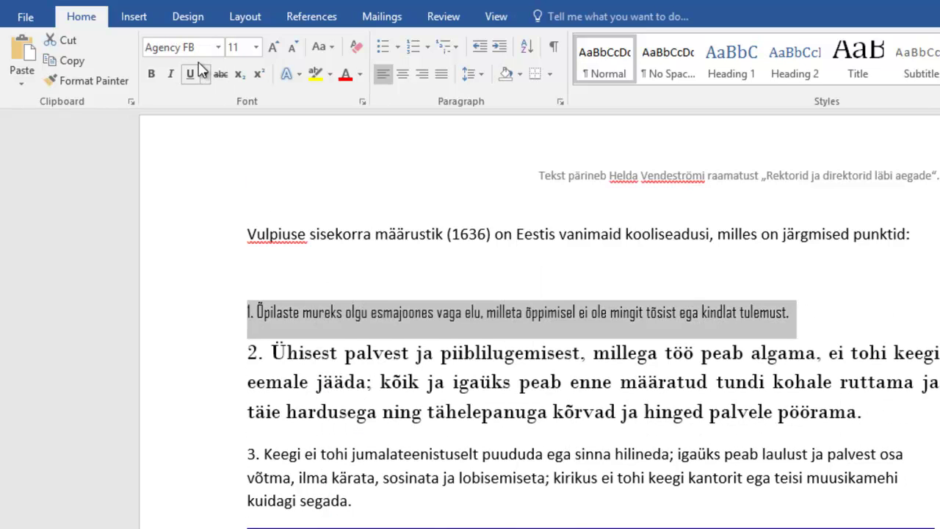
pyautogui.click(218, 47)
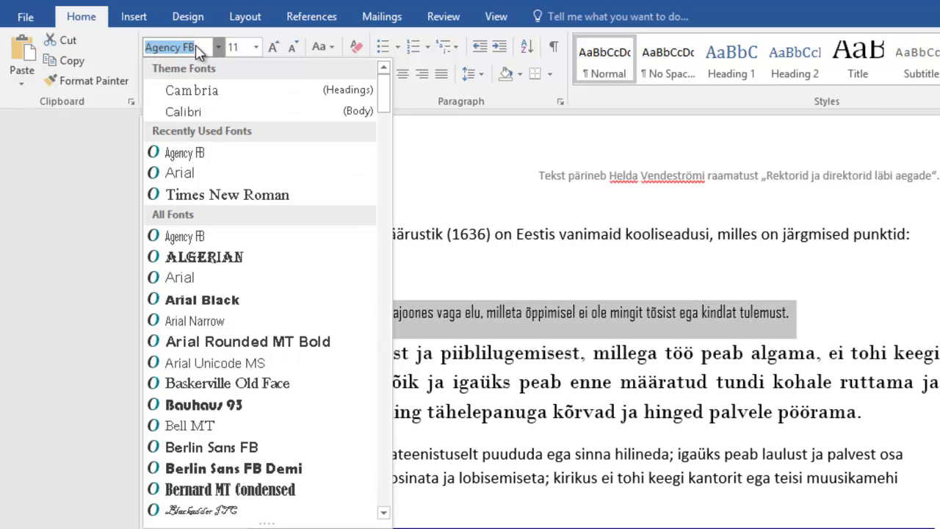
pyautogui.write('Times')
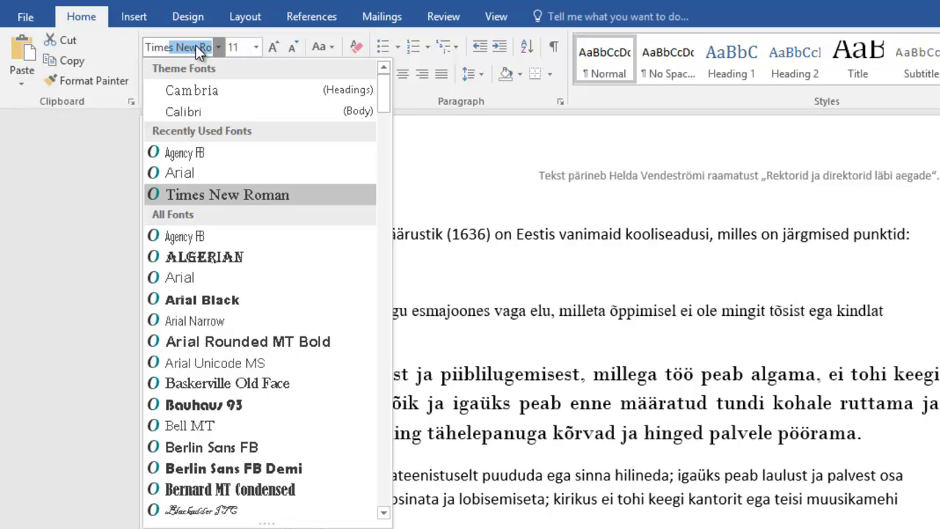
pyautogui.press('Escape')
pyautogui.press('Return')
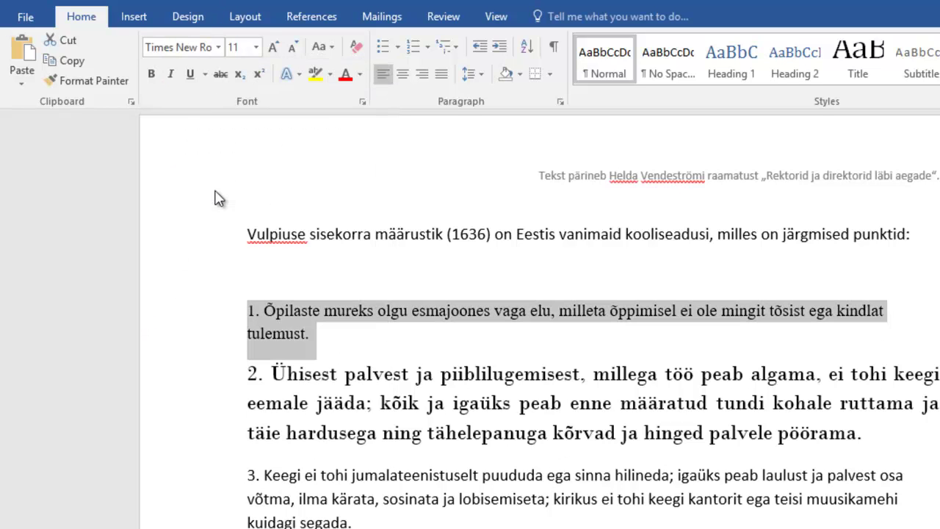
# Set the font size of point 1 to 7
pyautogui.click(255, 47)
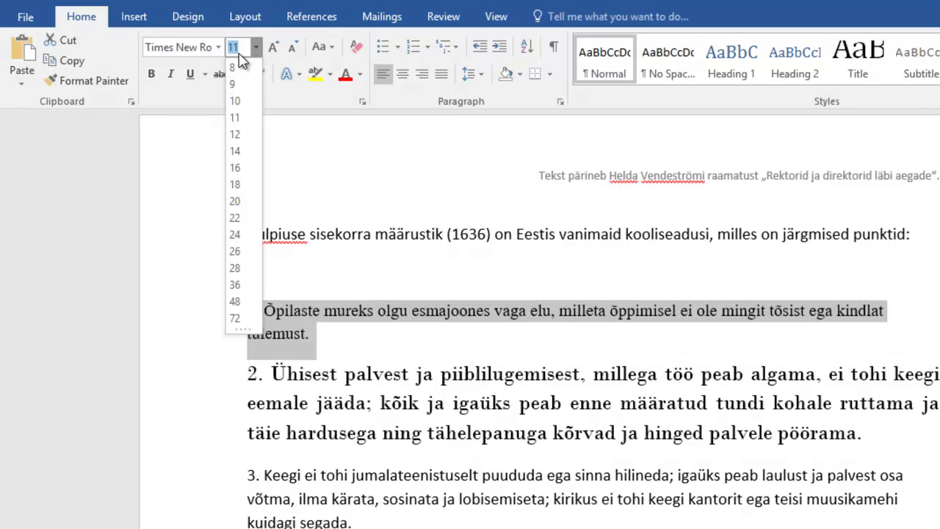
pyautogui.write('7')
pyautogui.press('Return')
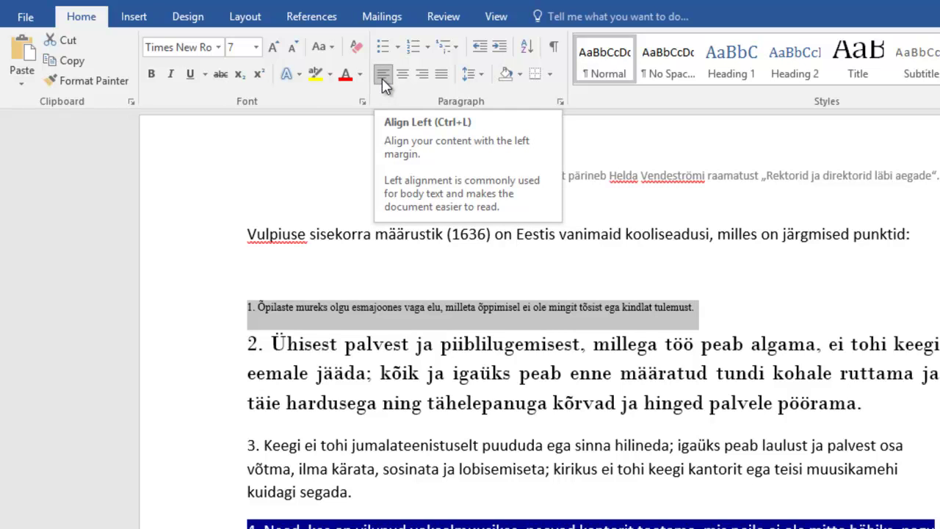
# Try centre and right alignment on point 1, finish with it justified, and deselect the paragraph
pyautogui.hotkey('ctrl', 'j')
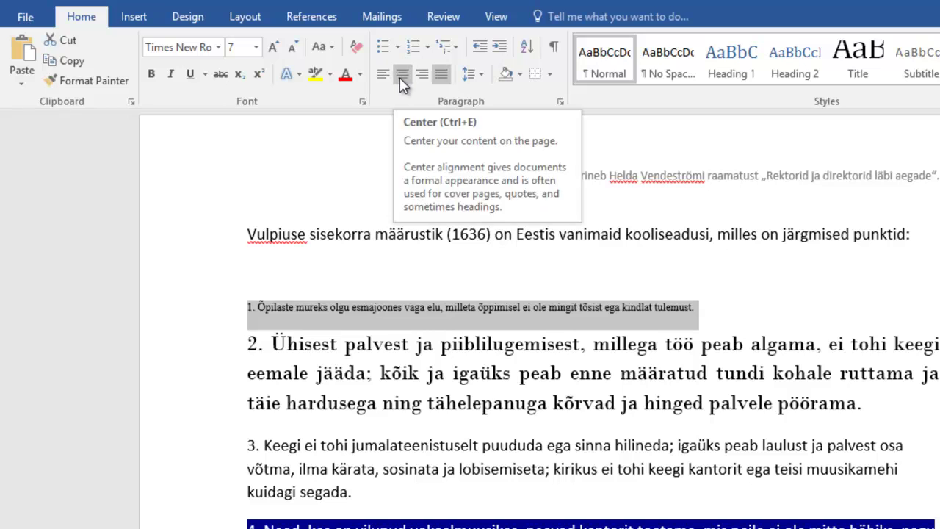
pyautogui.click(399, 77)
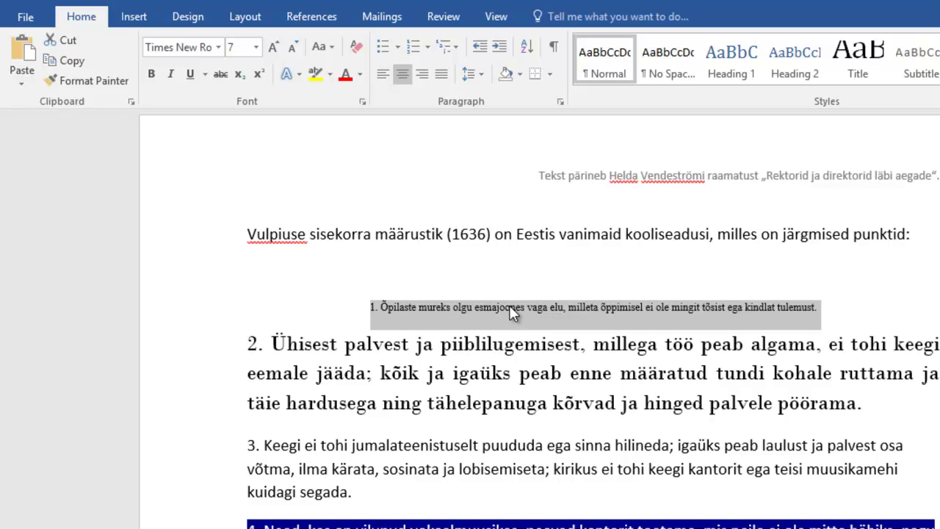
pyautogui.click(422, 76)
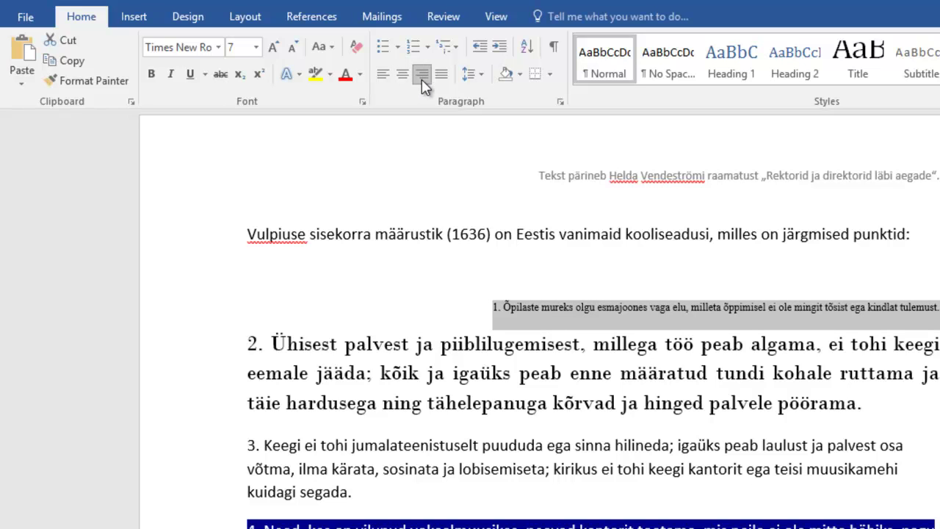
pyautogui.click(440, 75)
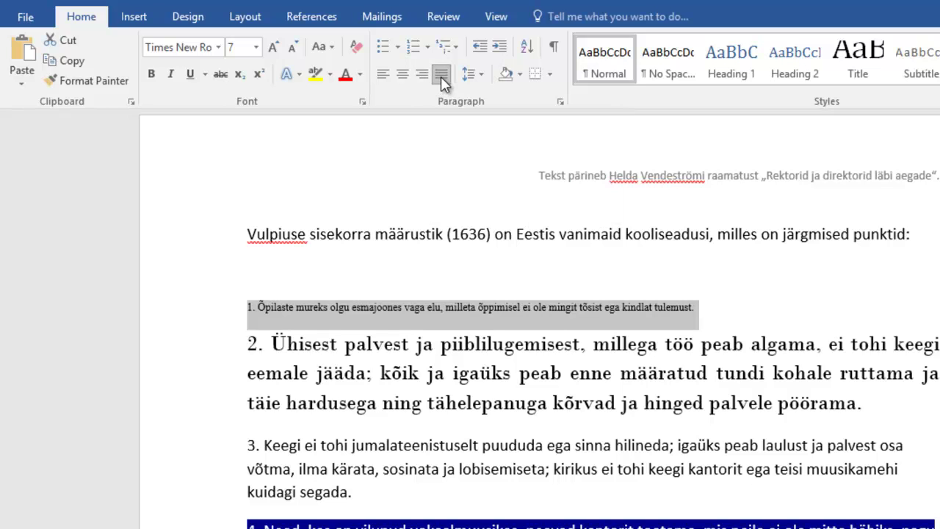
pyautogui.click(358, 348)
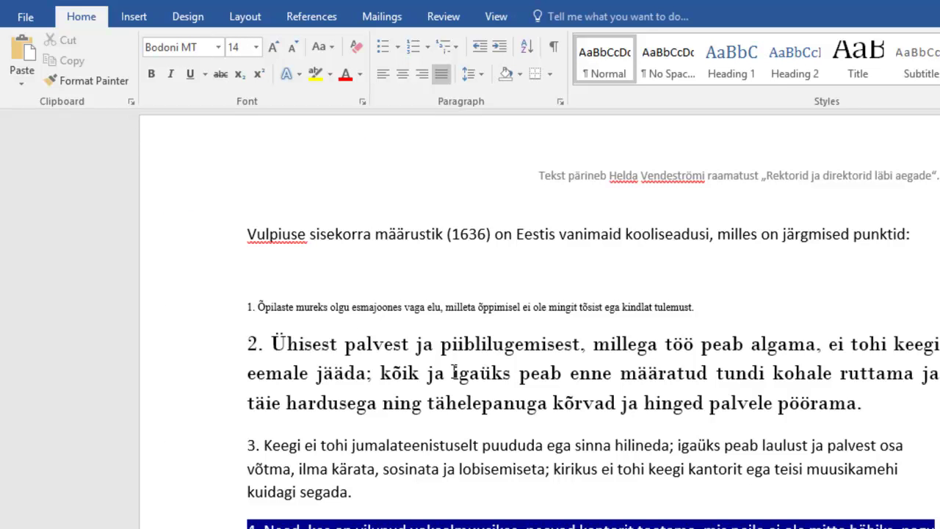
# Change the font colour of the whole text of point 3 to the lightest tint of the dark blue theme colour
pyautogui.scroll(-4, 455, 372)
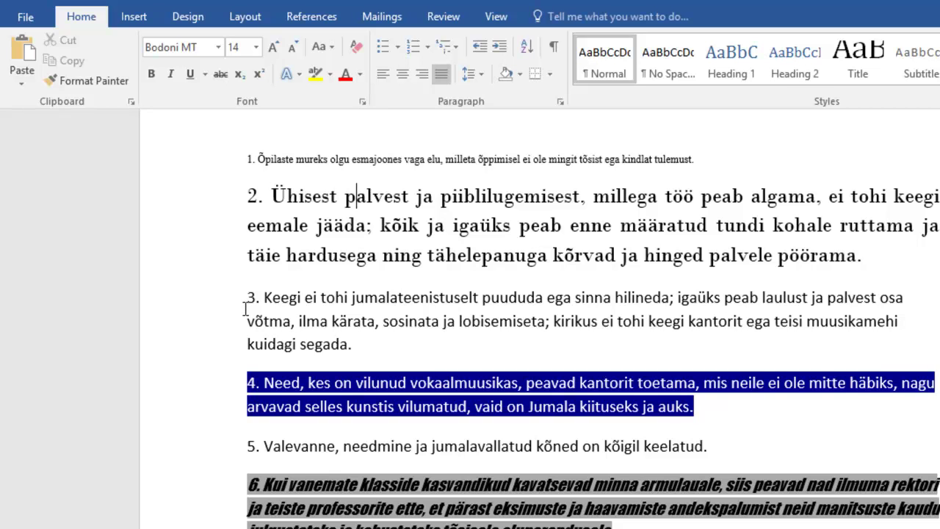
pyautogui.moveTo(249, 298); pyautogui.dragTo(352, 342)
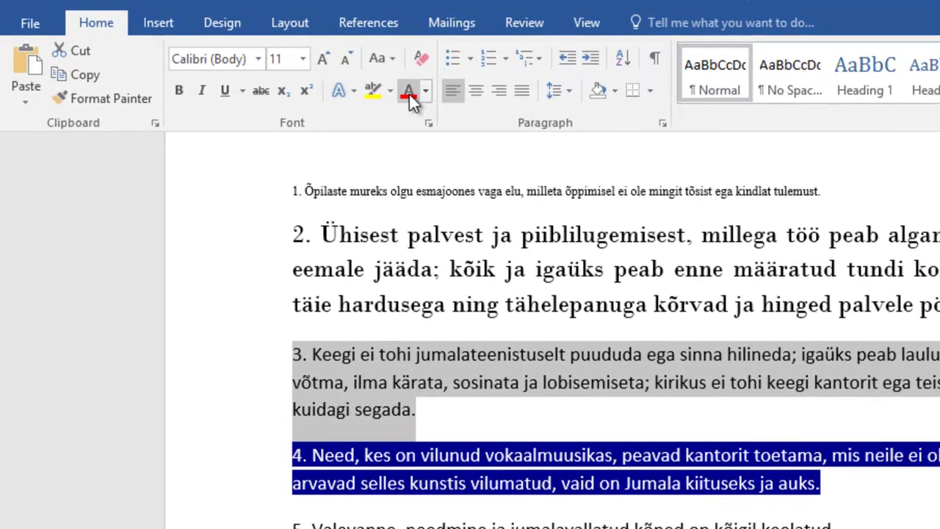
pyautogui.click(424, 94)
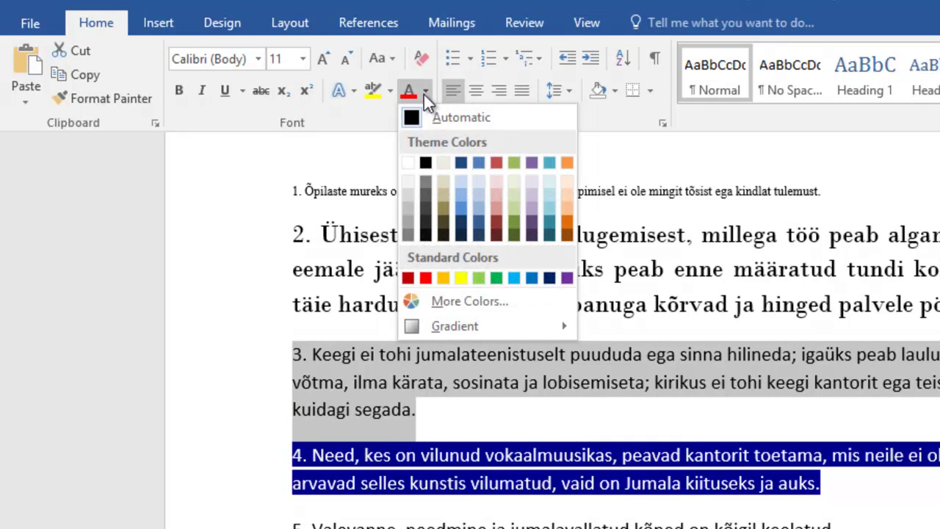
pyautogui.click(458, 180)
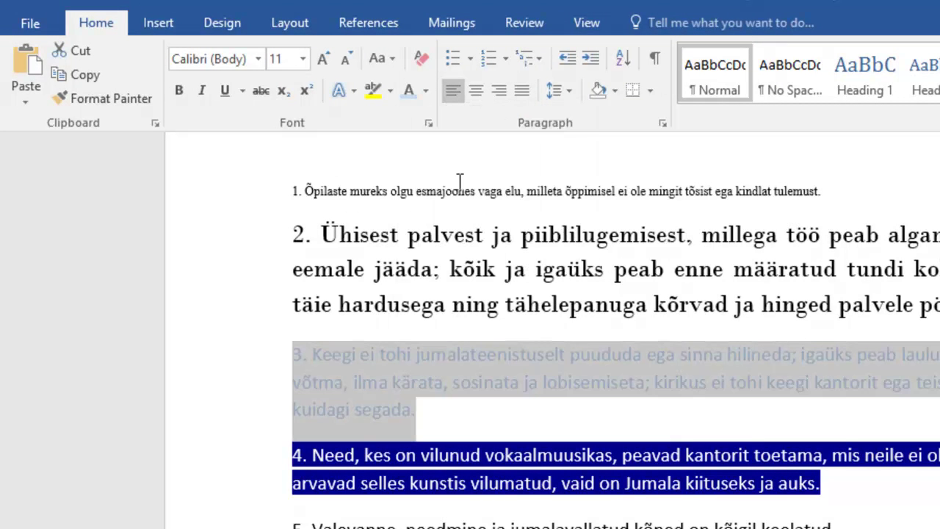
# Highlight the text of point 3 in dark red
pyautogui.click(386, 94)
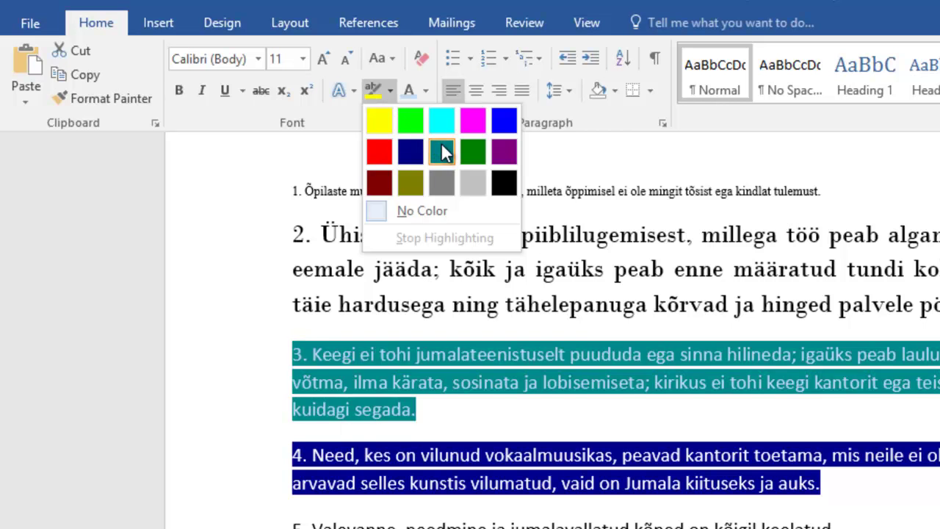
pyautogui.click(379, 187)
pyautogui.click(381, 180)
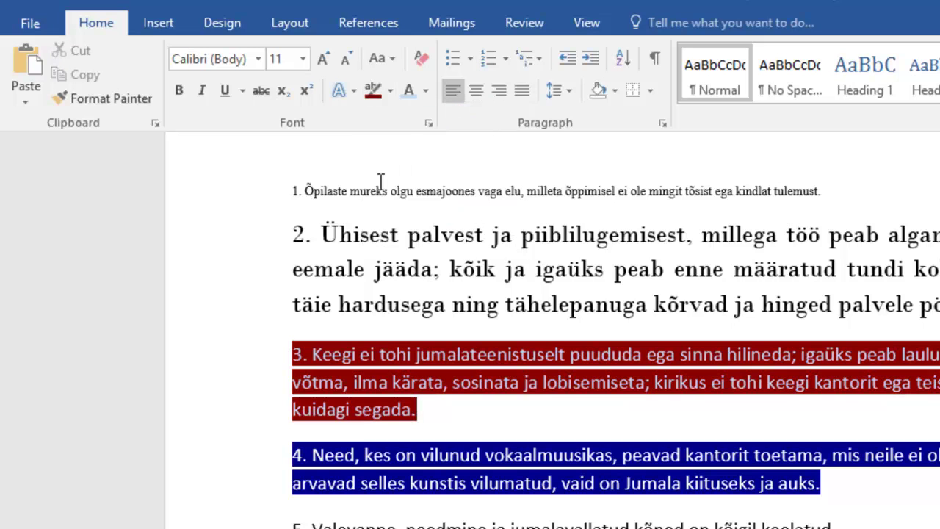
pyautogui.click(423, 93)
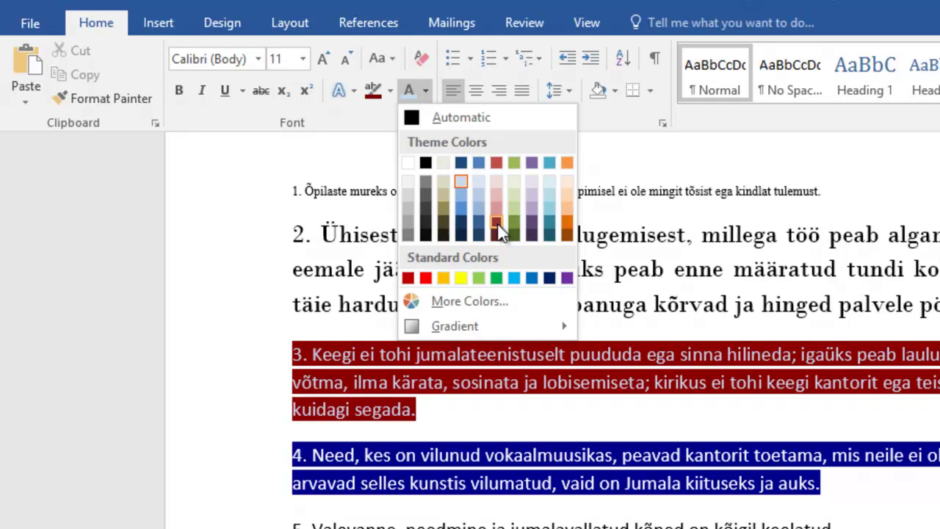
pyautogui.click(464, 302)
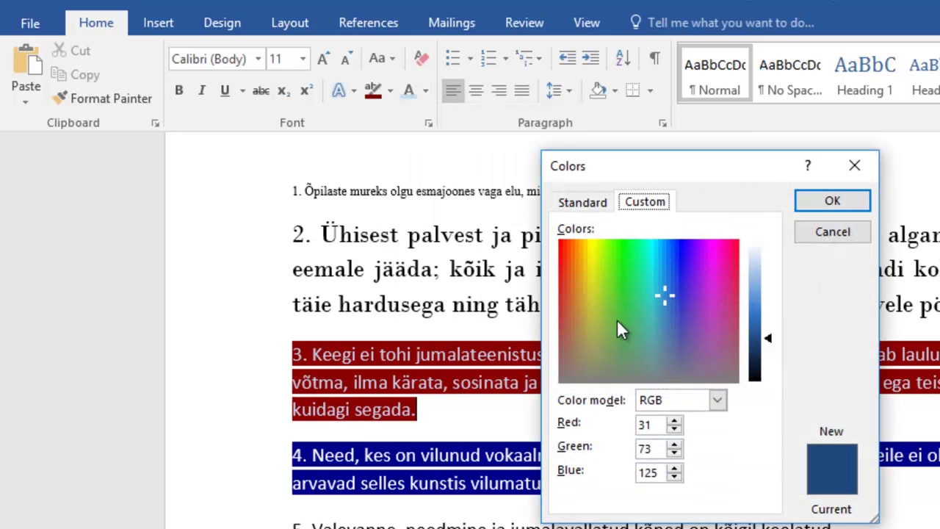
pyautogui.click(854, 166)
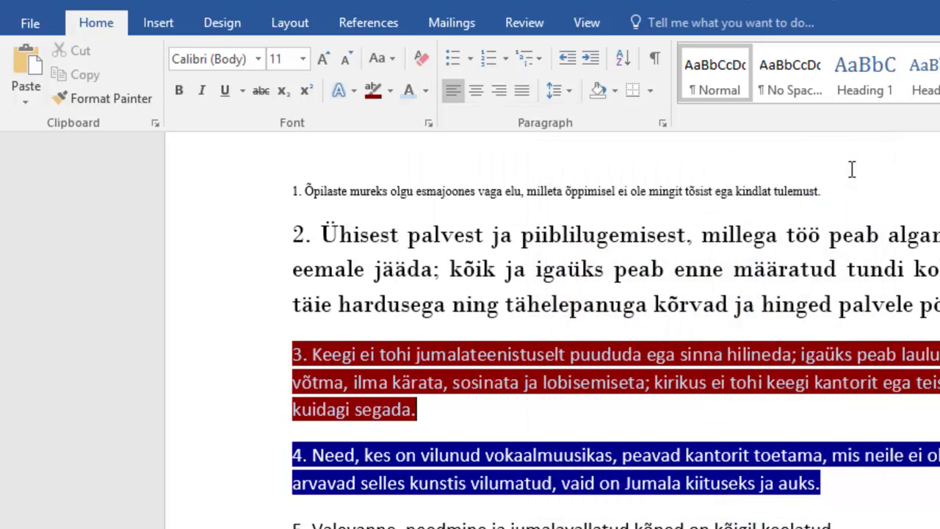
# Make the whole text of point 5 bold, italic and underlined, and deselect it
pyautogui.click(674, 307)
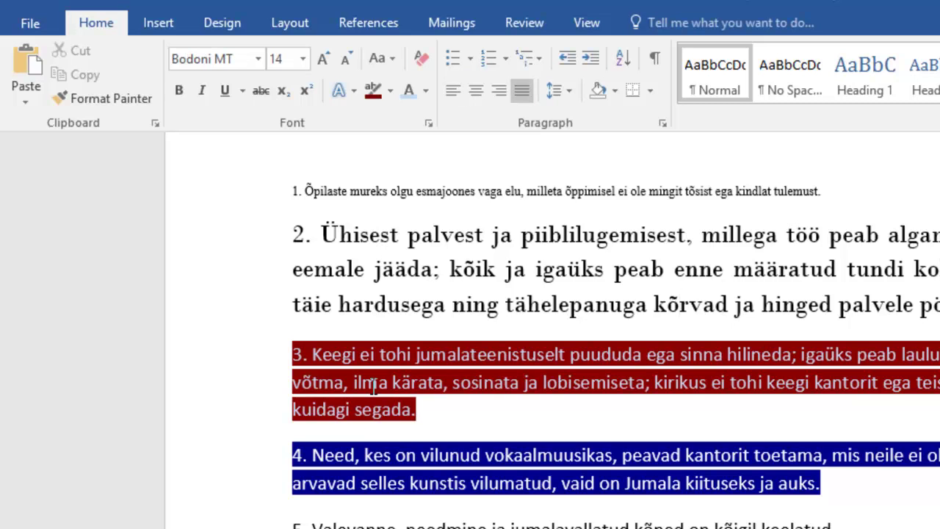
pyautogui.click(367, 457)
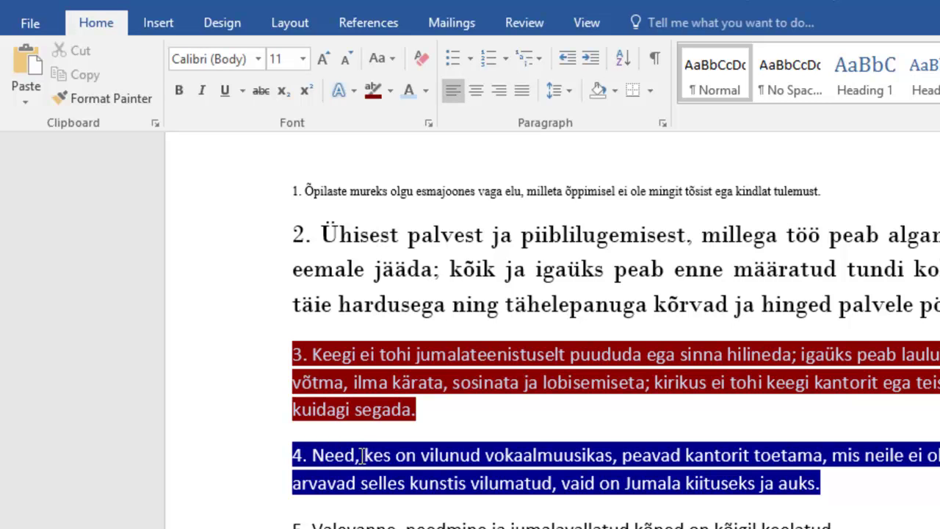
pyautogui.scroll(-1, 363, 456)
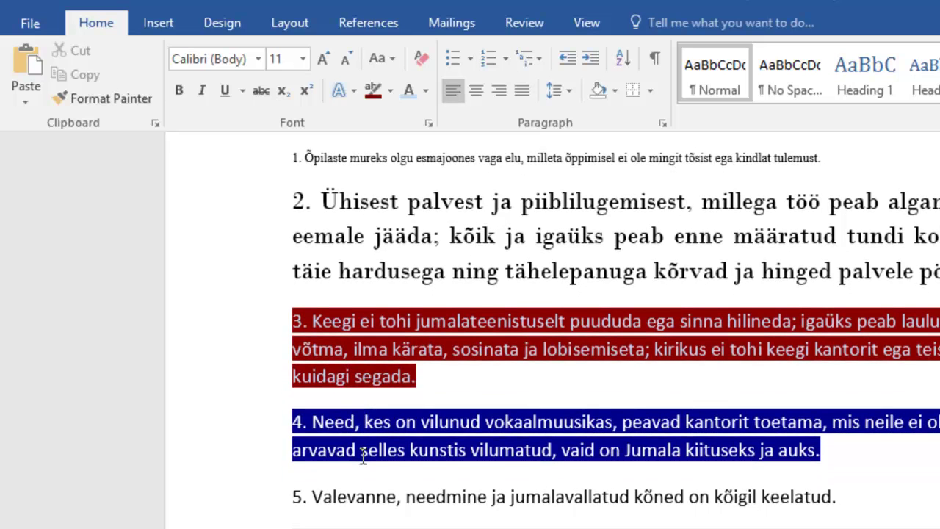
pyautogui.scroll(-1, 363, 457)
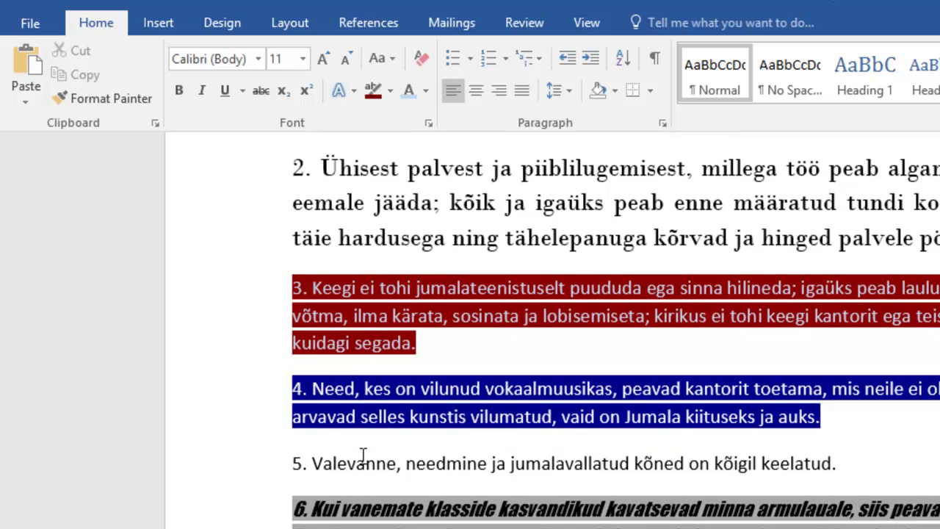
pyautogui.scroll(-2, 362, 453)
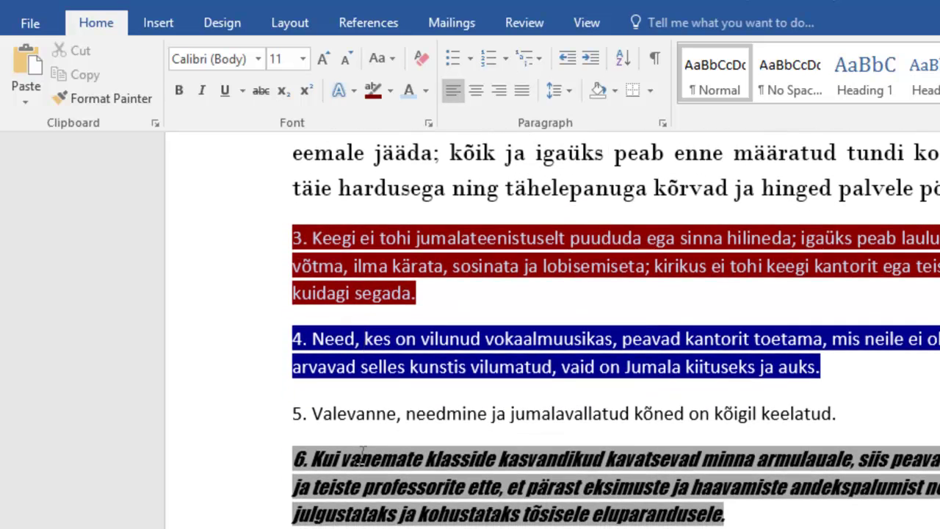
pyautogui.scroll(-2, 361, 451)
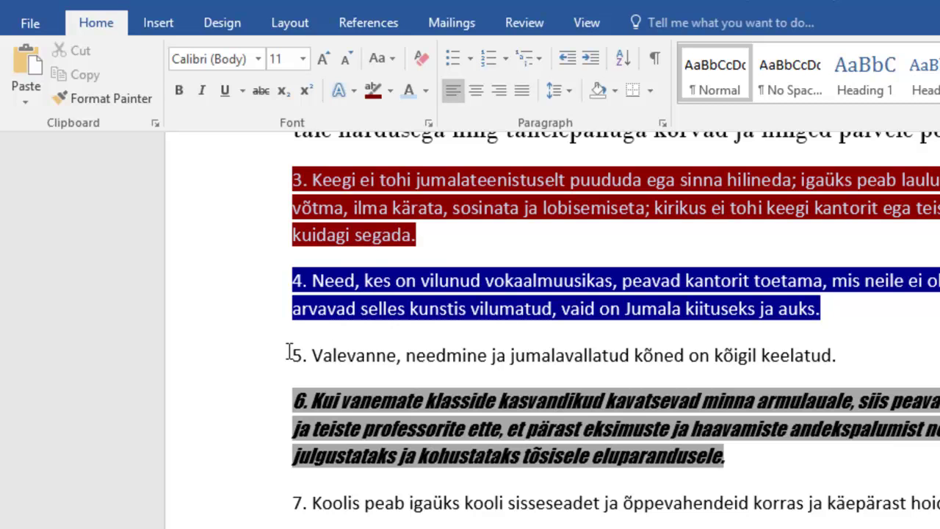
pyautogui.moveTo(293, 354); pyautogui.dragTo(839, 357)
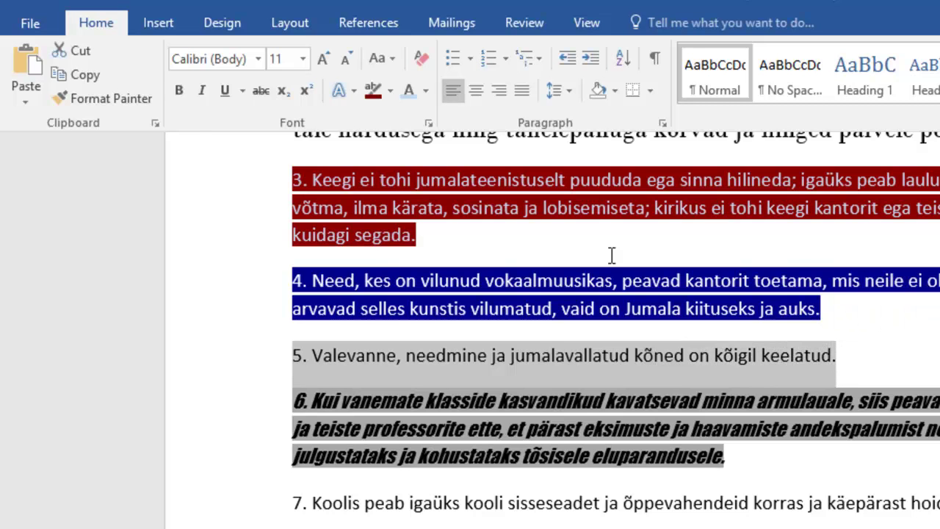
pyautogui.click(179, 91)
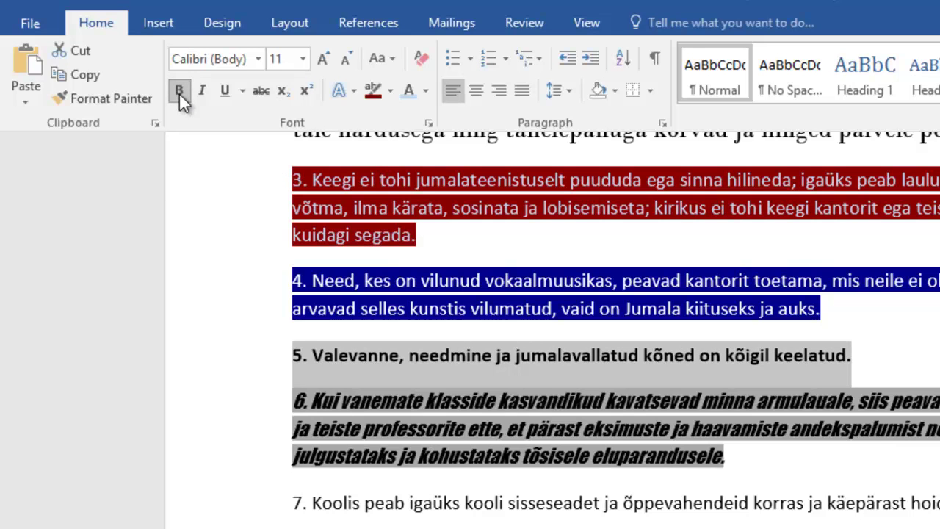
pyautogui.click(203, 91)
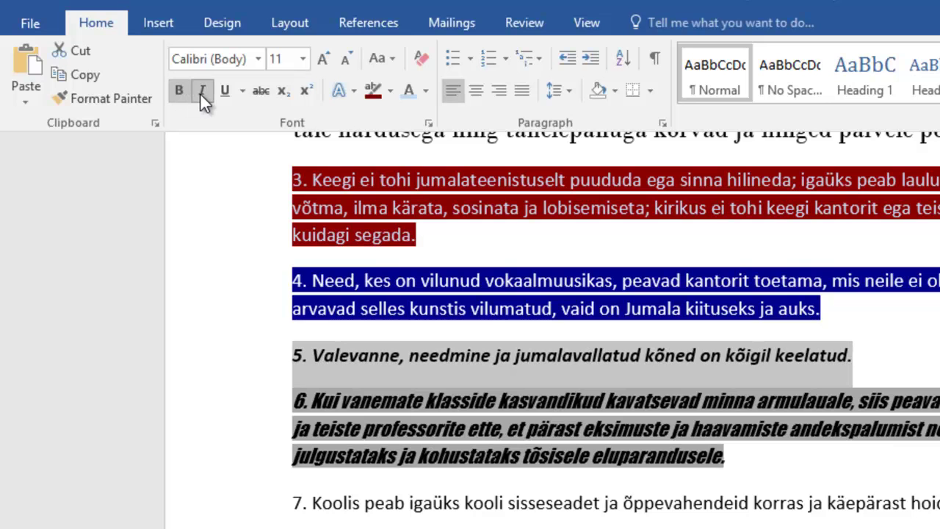
pyautogui.click(223, 93)
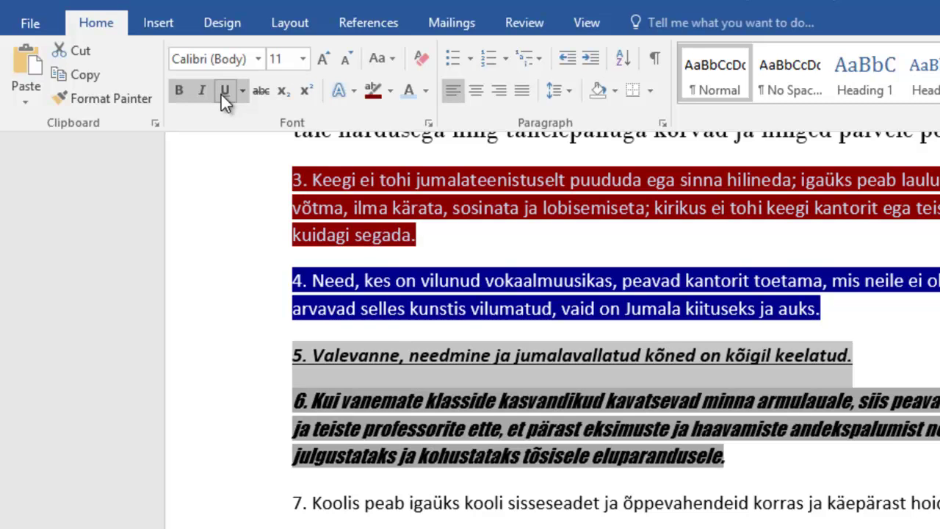
pyautogui.click(399, 405)
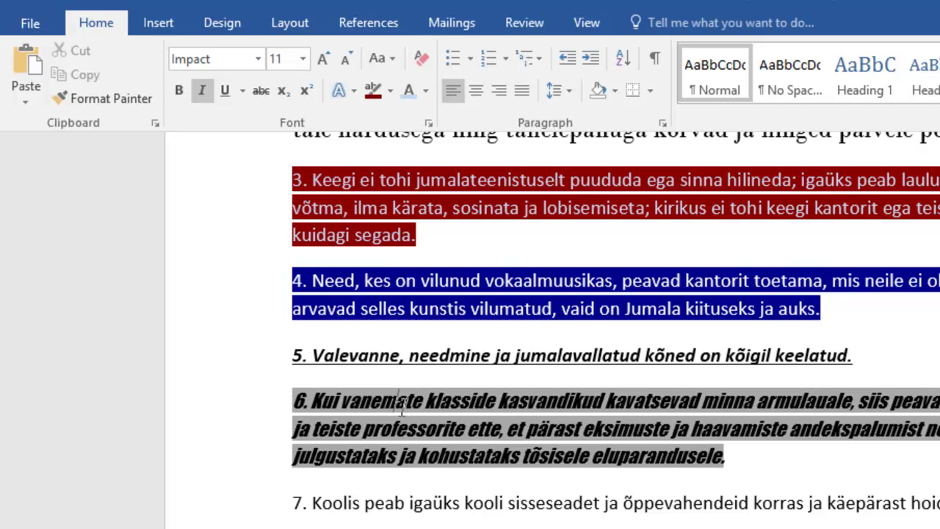
# Apply the All caps font effect to the whole text of point 7 and deselect it
pyautogui.scroll(-2, 403, 405)
pyautogui.scroll(-3, 405, 407)
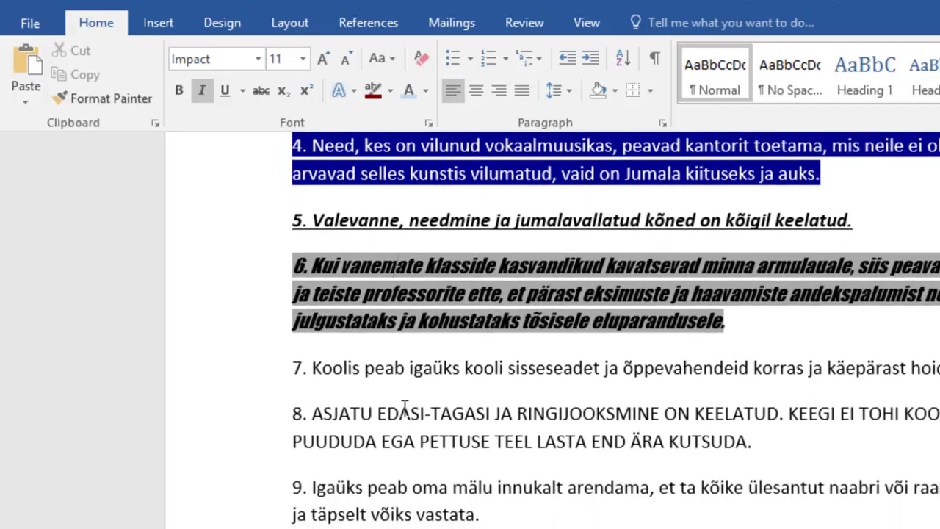
pyautogui.scroll(-1, 403, 409)
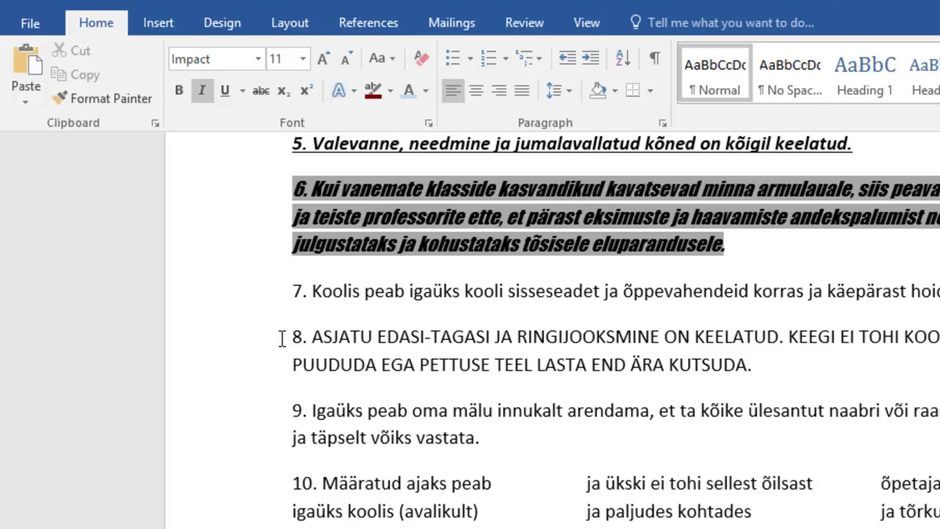
pyautogui.click(373, 297)
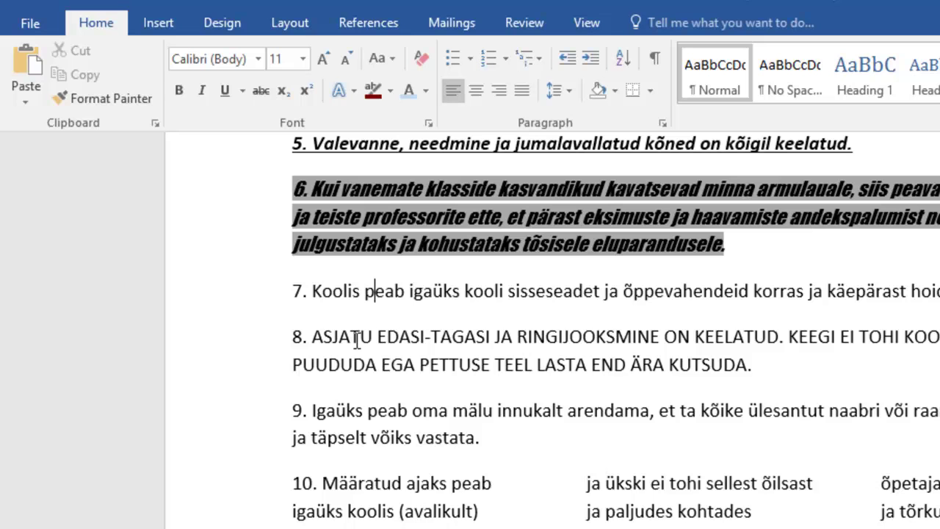
pyautogui.press('Down')
pyautogui.moveTo(289, 290); pyautogui.dragTo(932, 294)
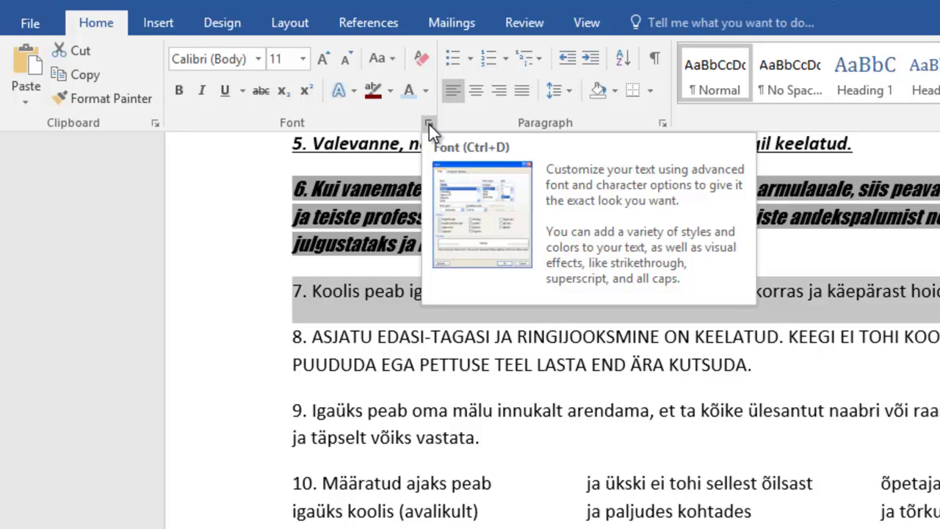
pyautogui.click(429, 124)
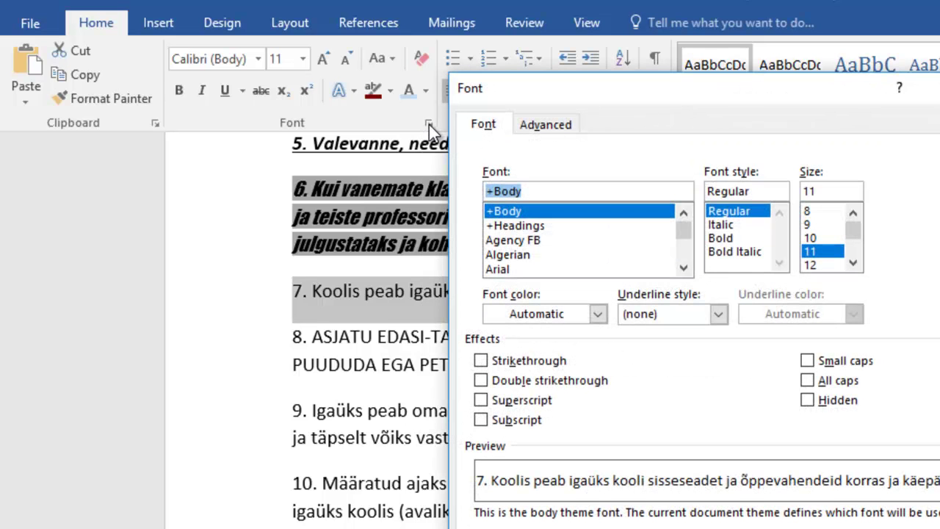
pyautogui.click(807, 380)
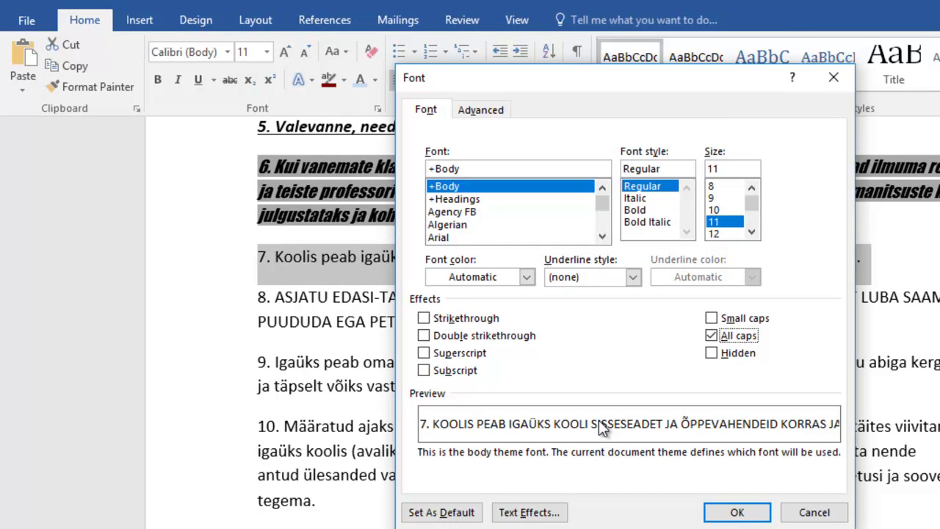
pyautogui.click(735, 512)
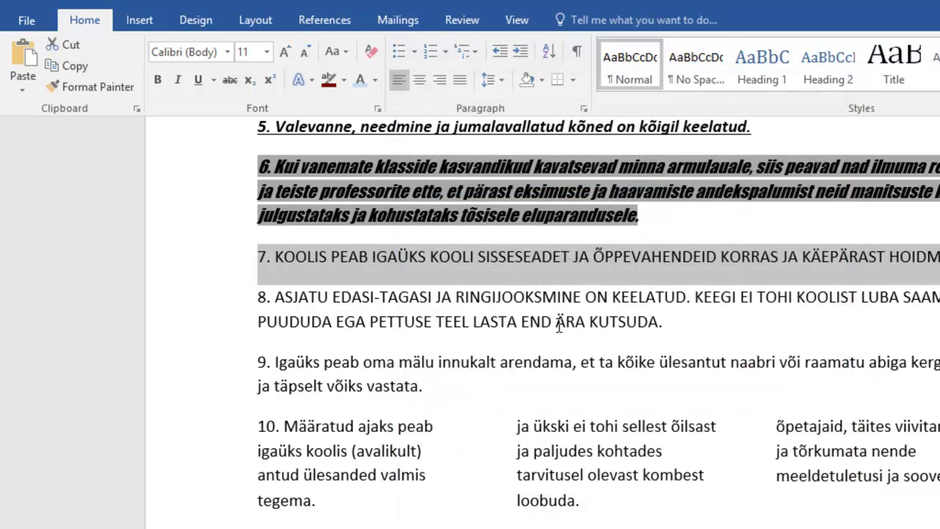
pyautogui.click(527, 297)
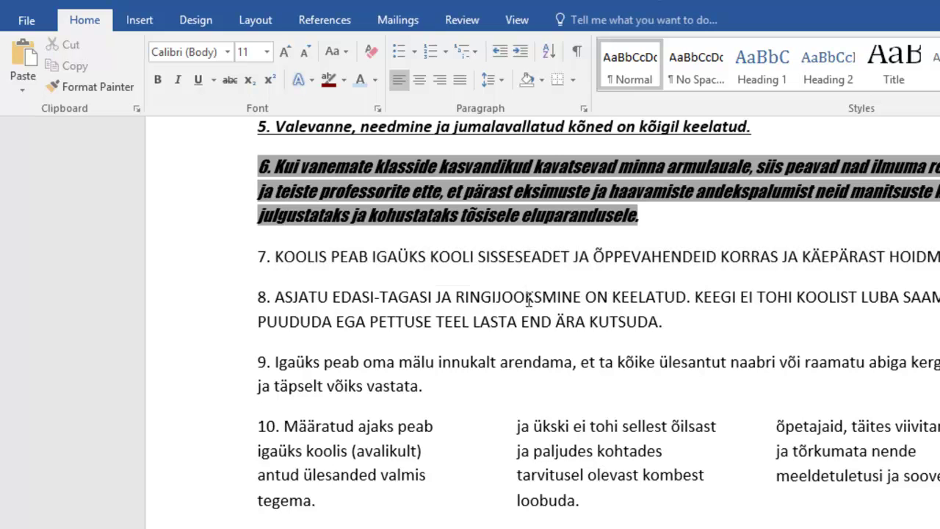
# Select the whole text of point 9 and lay it out in two columns
pyautogui.scroll(-2, 528, 297)
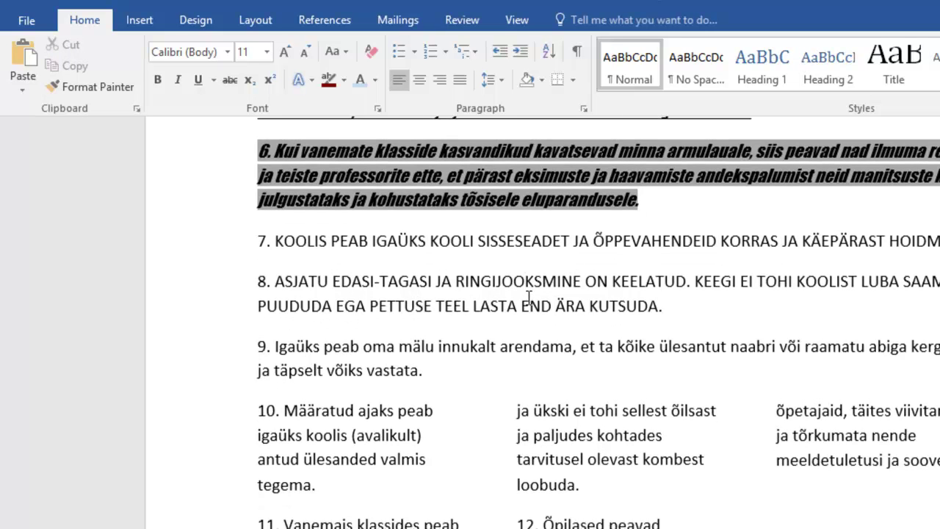
pyautogui.scroll(-2, 528, 297)
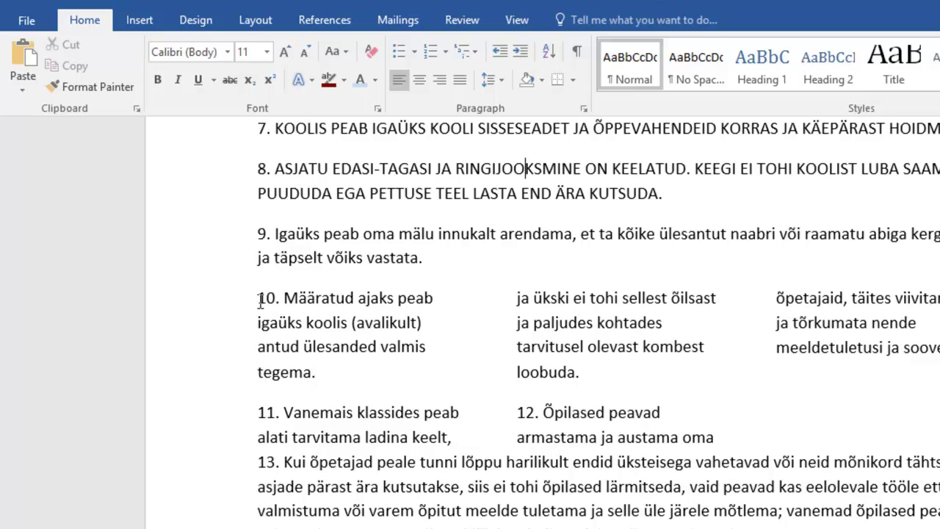
pyautogui.click(342, 315)
pyautogui.click(570, 297)
pyautogui.click(282, 323)
pyautogui.moveTo(256, 233); pyautogui.dragTo(424, 257)
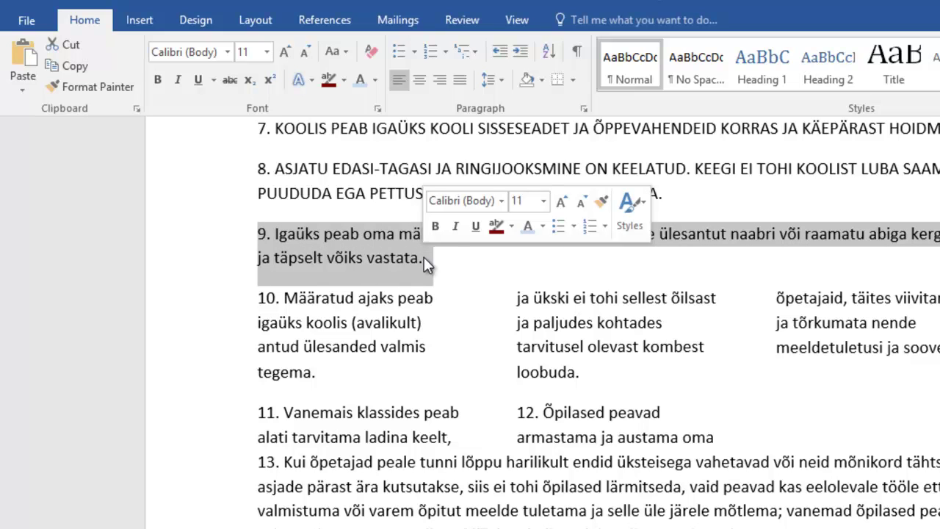
pyautogui.click(147, 19)
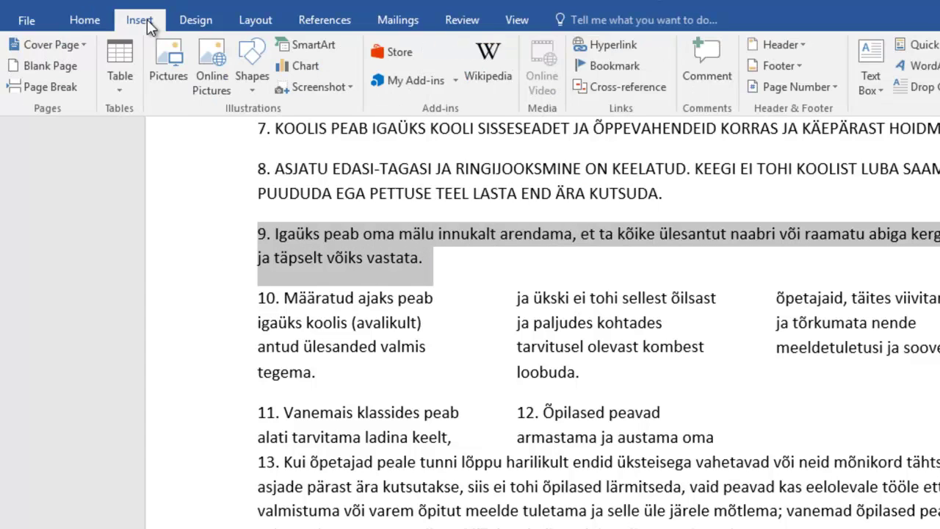
pyautogui.click(196, 20)
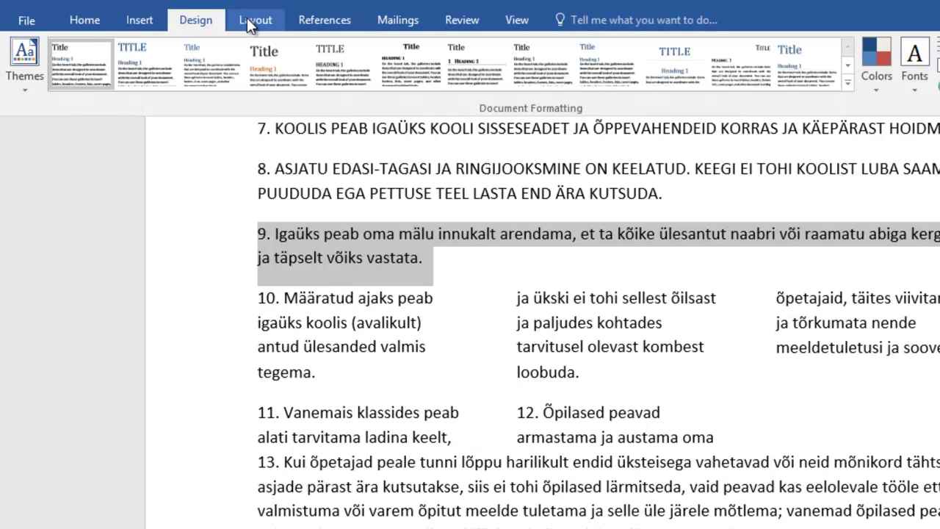
pyautogui.click(247, 21)
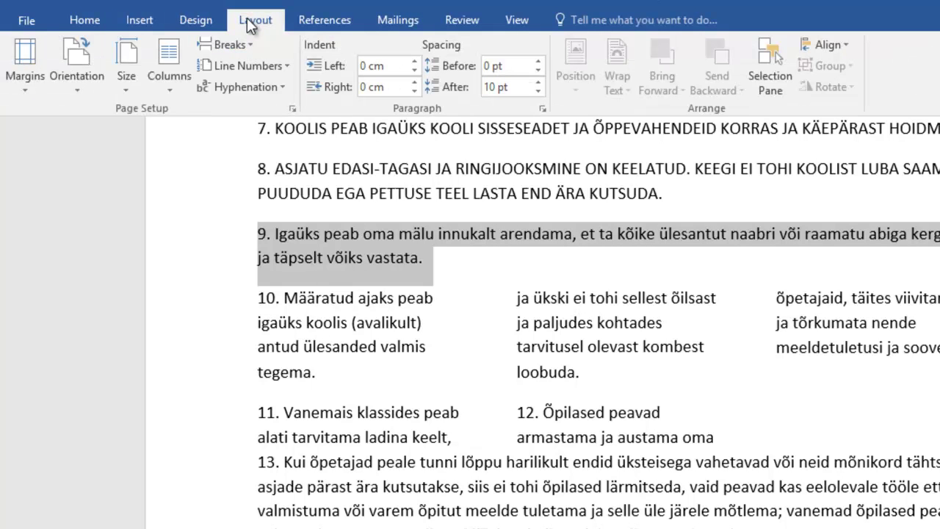
pyautogui.click(170, 88)
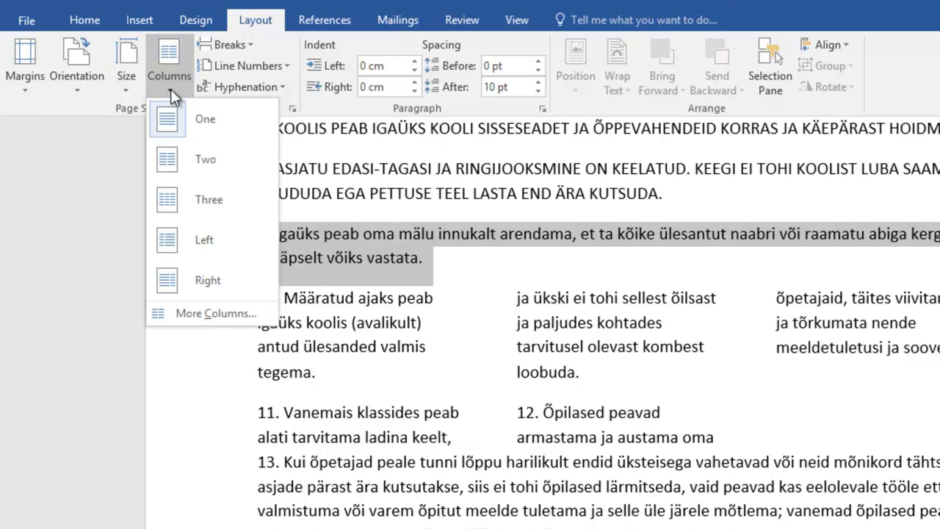
pyautogui.click(191, 154)
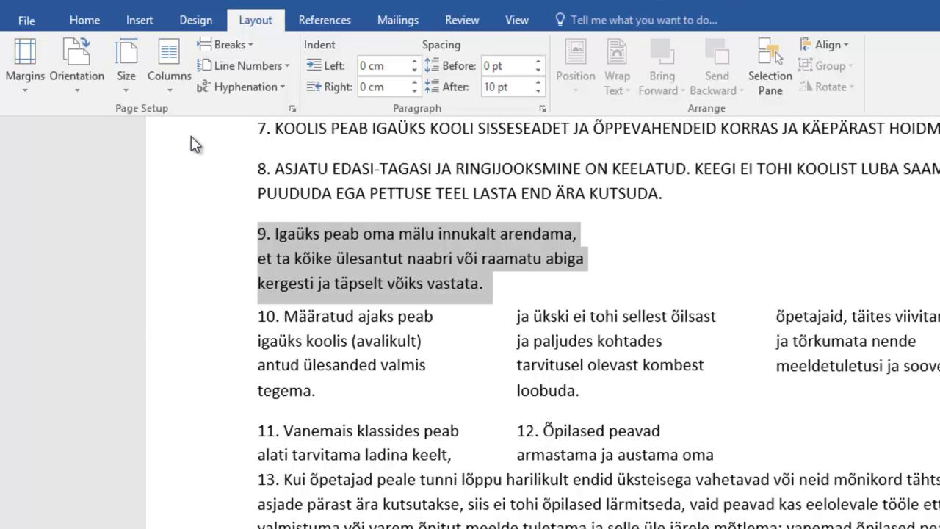
# Change the column layout of point 9 to three columns and deselect the text
pyautogui.click(167, 94)
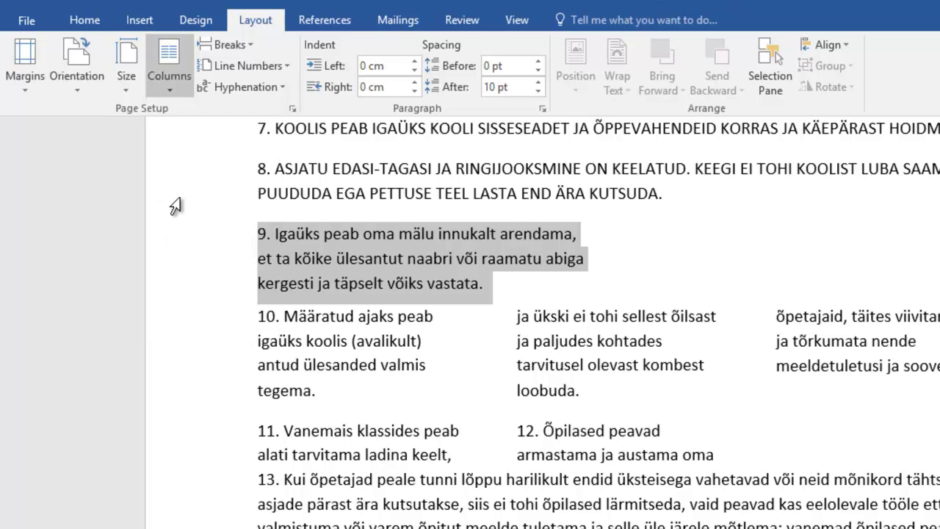
pyautogui.click(180, 197)
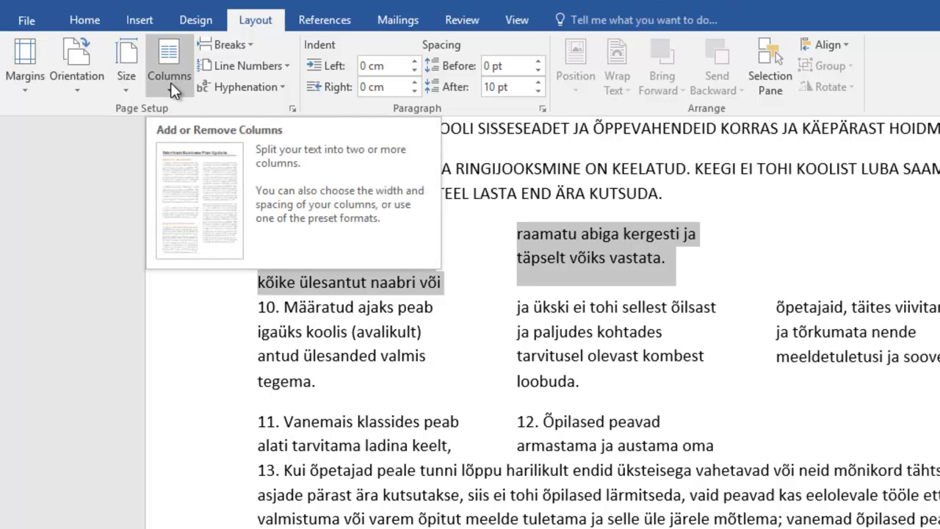
pyautogui.click(368, 339)
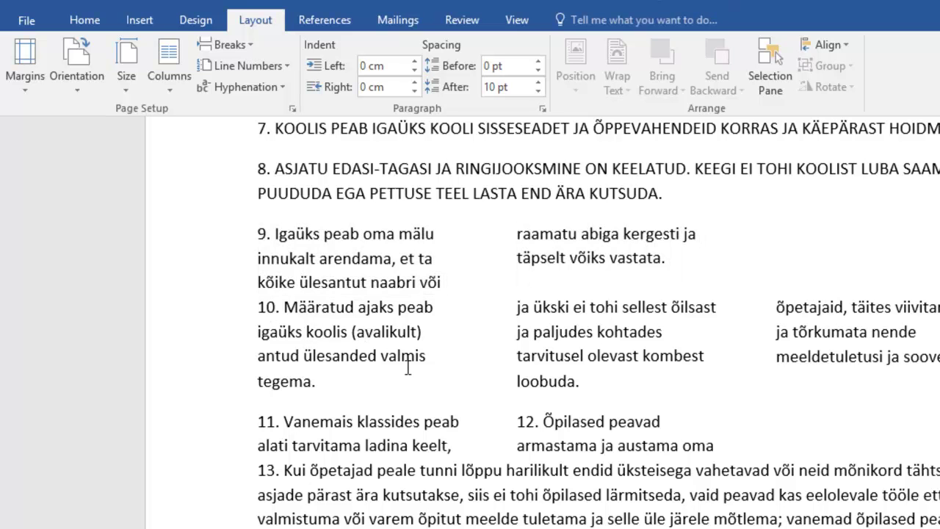
# Select the whole text of point 13 and set its line spacing to 1,0
pyautogui.scroll(-3, 408, 367)
pyautogui.scroll(-2, 407, 367)
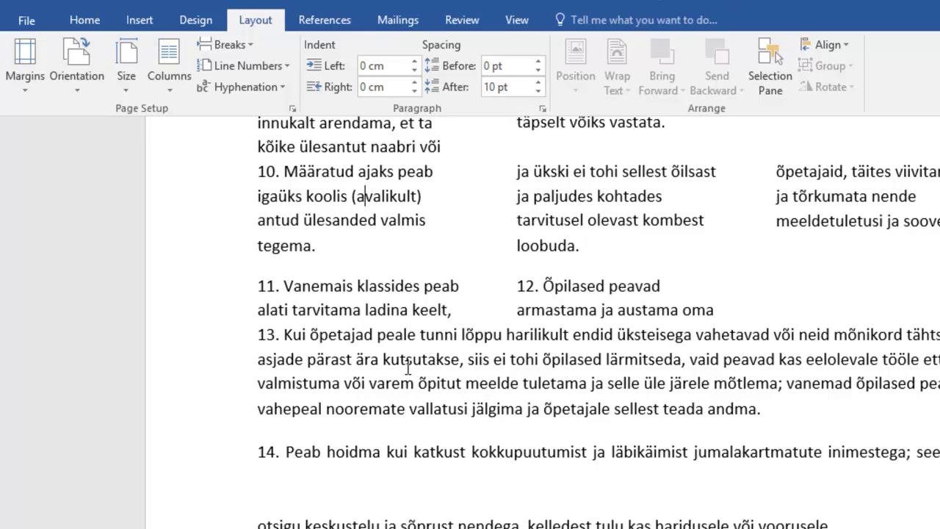
pyautogui.scroll(-3, 407, 367)
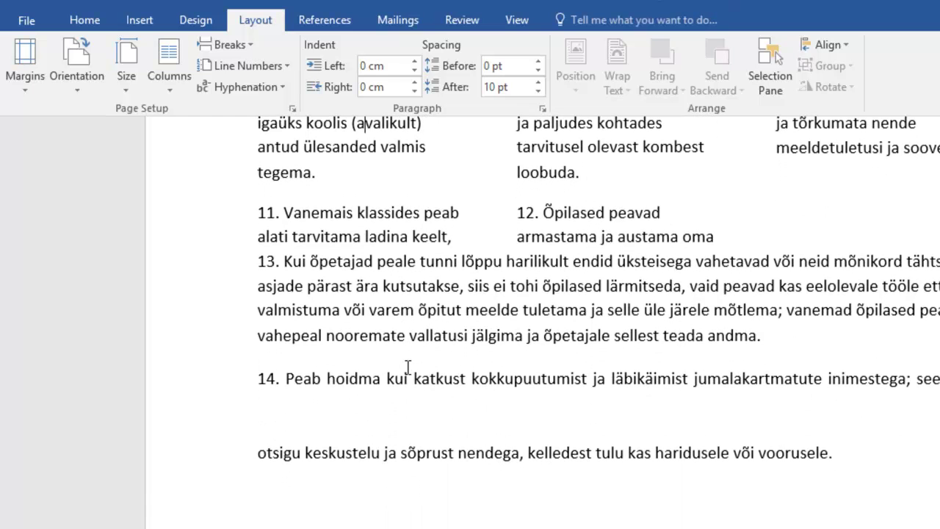
pyautogui.scroll(-1, 408, 367)
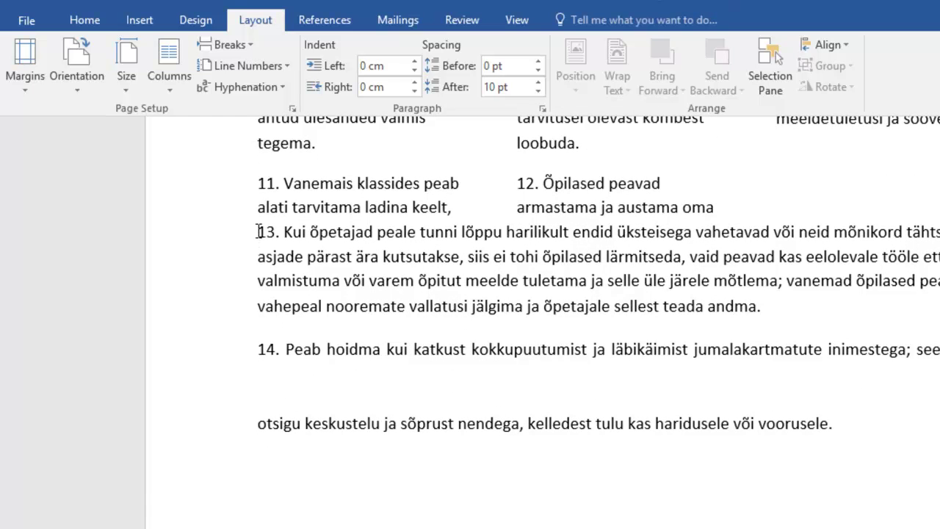
pyautogui.moveTo(258, 232); pyautogui.dragTo(765, 314)
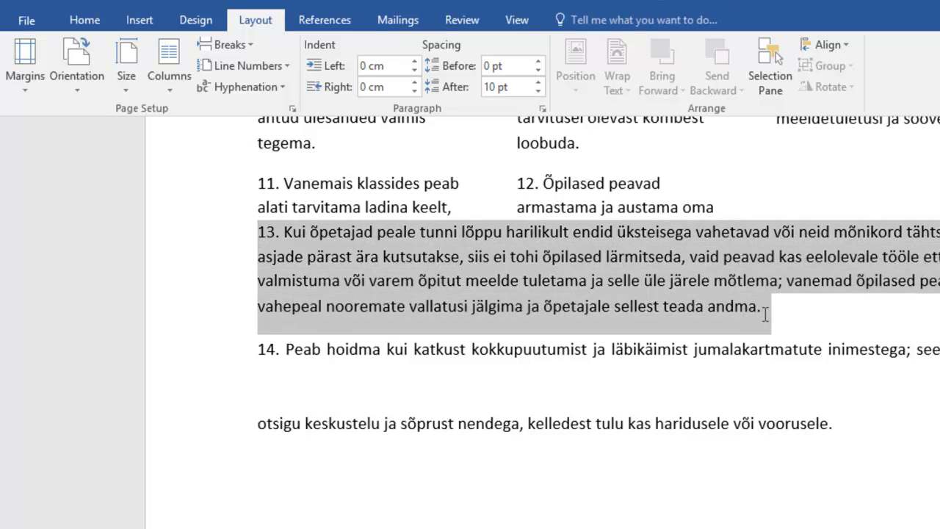
pyautogui.click(95, 27)
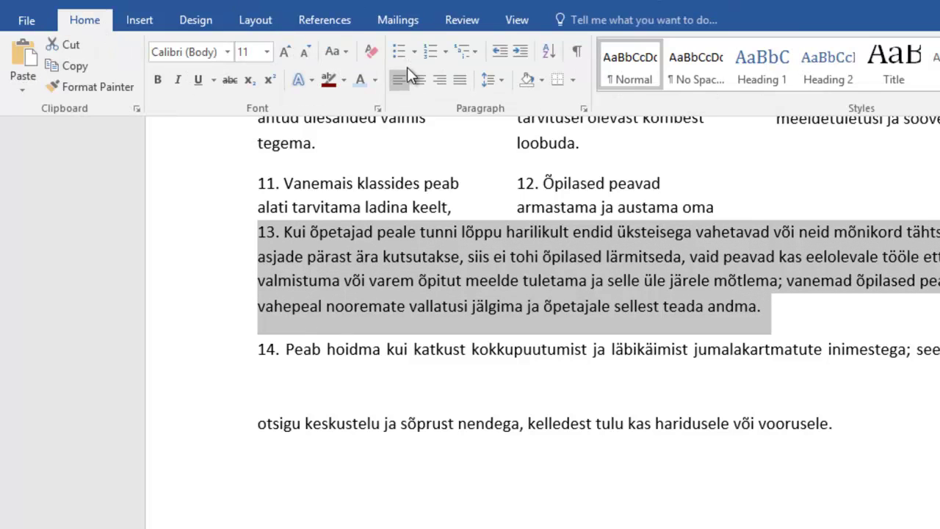
pyautogui.click(502, 88)
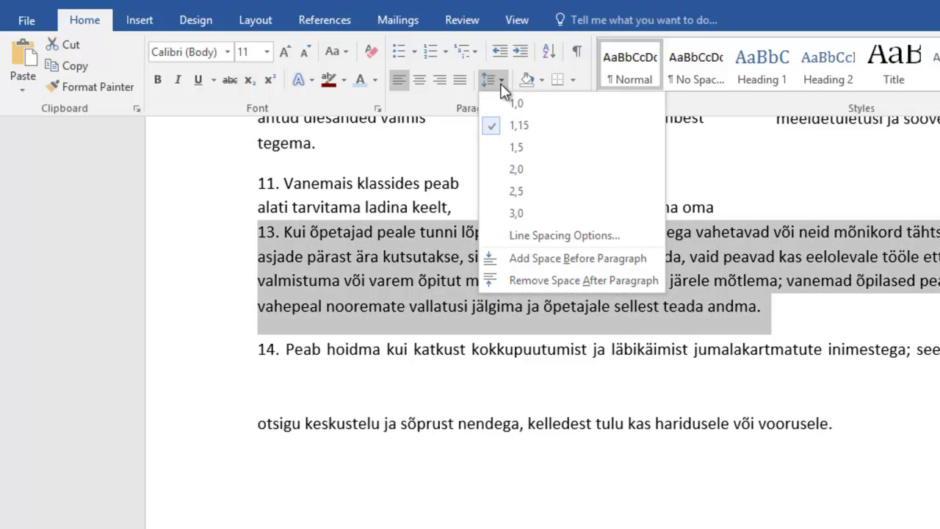
pyautogui.click(524, 107)
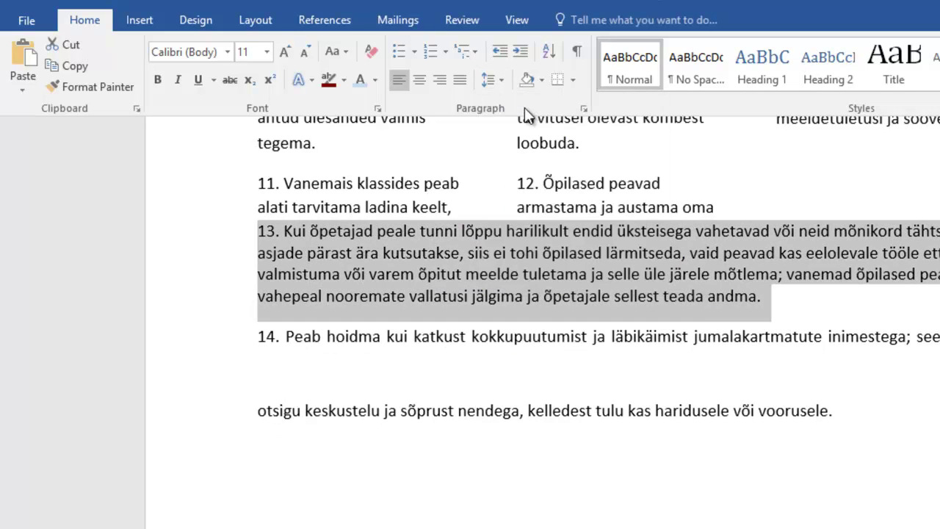
# Set the line spacing of point 13 to Multiple at 0,5 in the paragraph settings
pyautogui.click(584, 110)
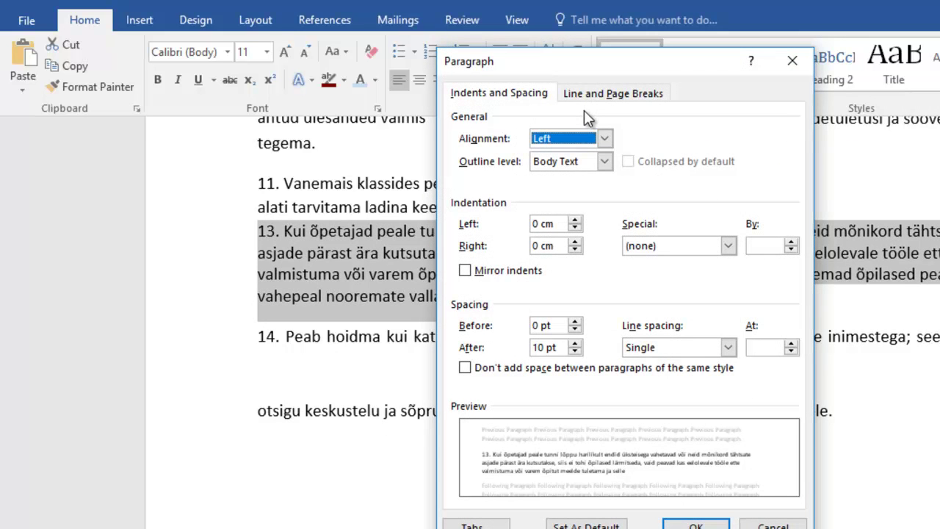
pyautogui.click(727, 347)
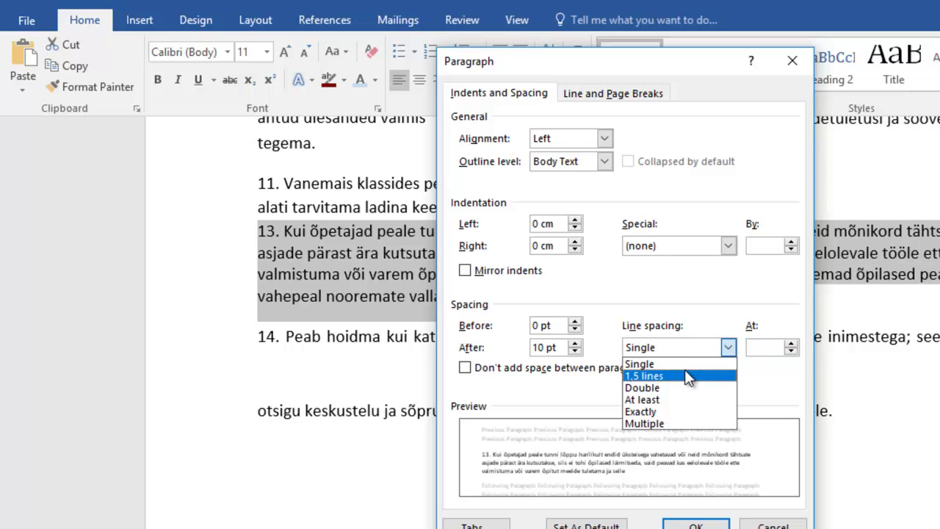
pyautogui.click(686, 375)
pyautogui.click(763, 346)
pyautogui.write('0,7')
pyautogui.press('Return')
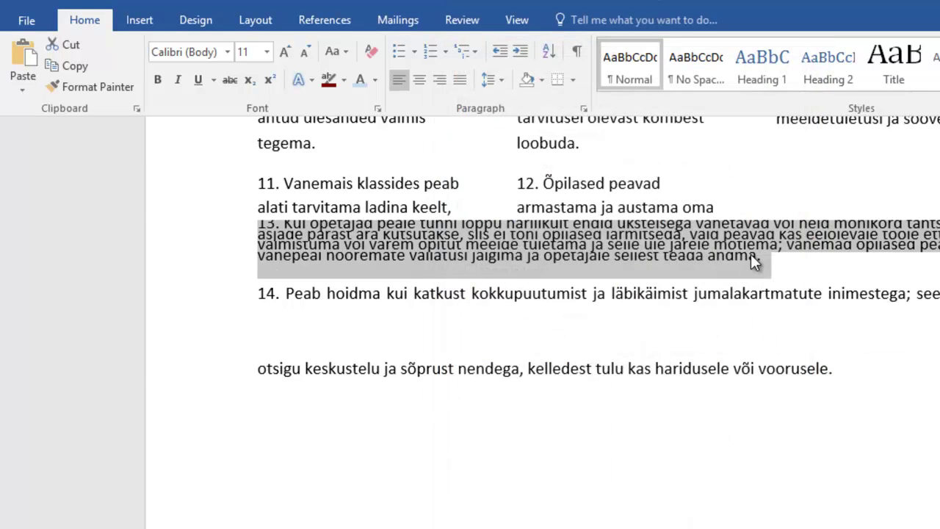
# Set the paragraph spacing of point 13 to 6 pt before and 6 pt after, and deselect the text
pyautogui.click(582, 108)
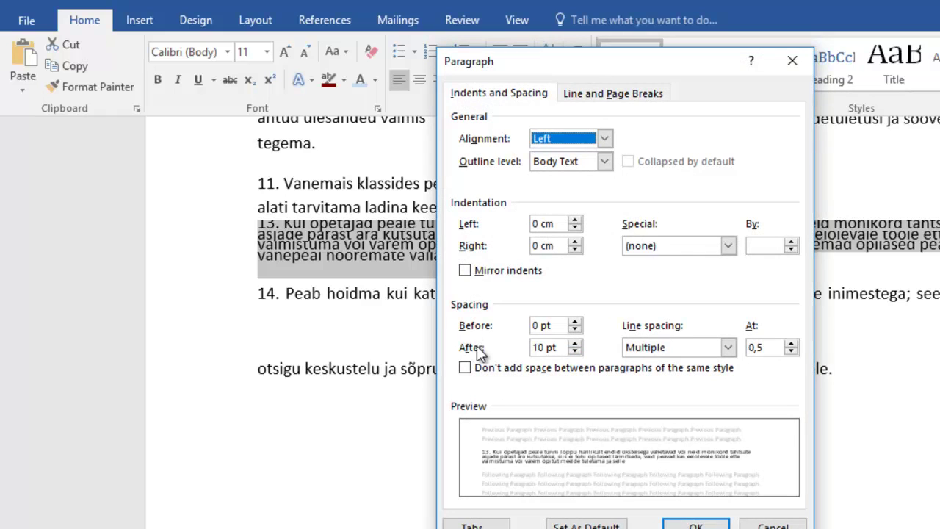
pyautogui.click(575, 321)
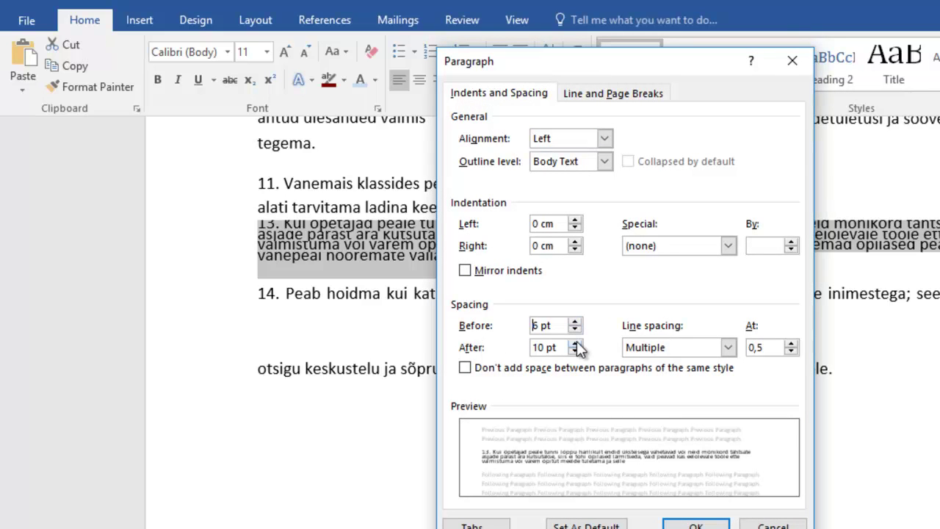
pyautogui.click(575, 351)
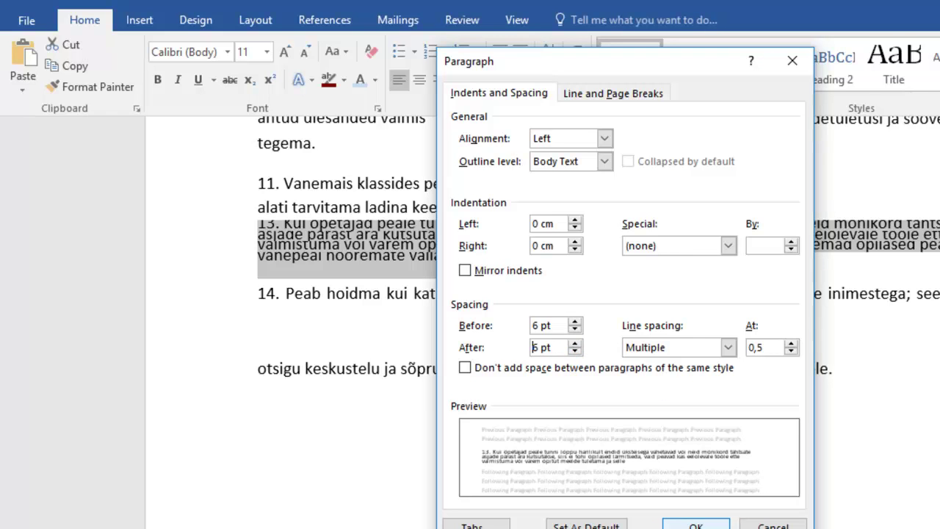
pyautogui.click(695, 524)
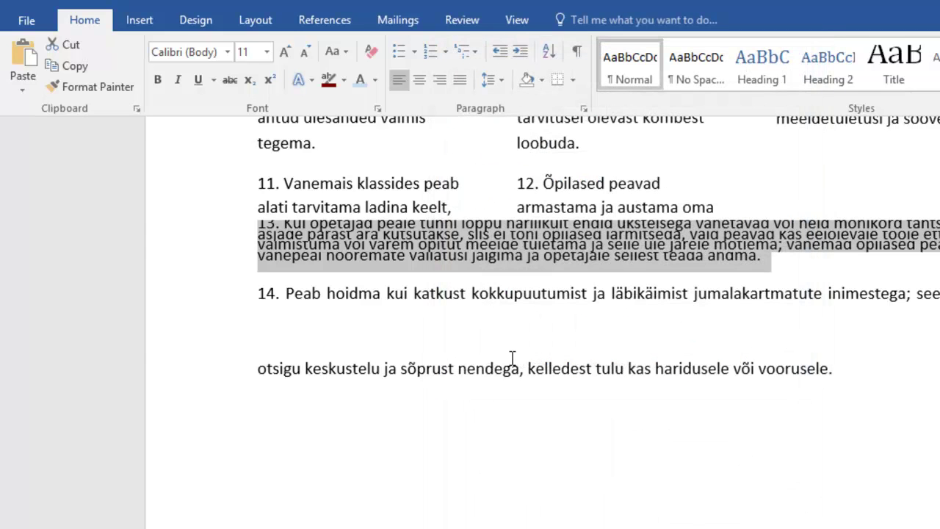
pyautogui.scroll(1, 511, 358)
pyautogui.scroll(-2, 512, 358)
pyautogui.scroll(-1, 512, 359)
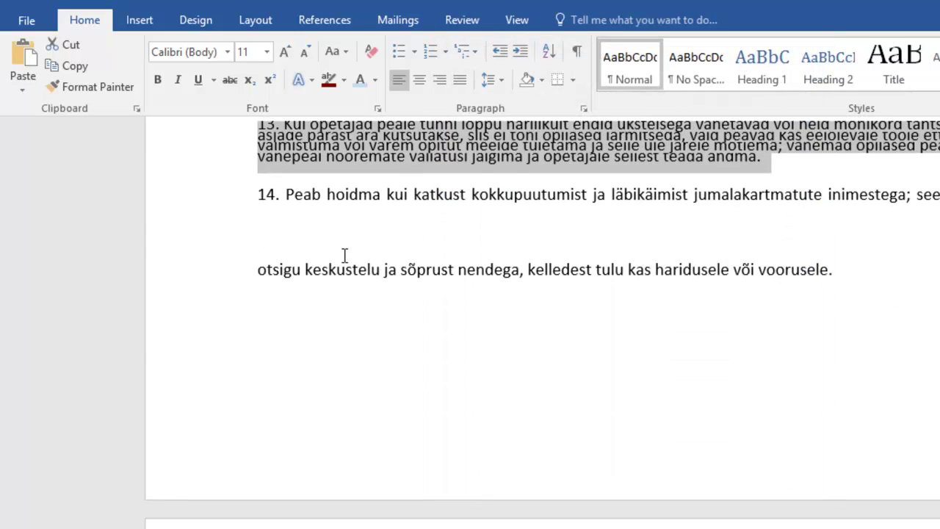
pyautogui.click(414, 195)
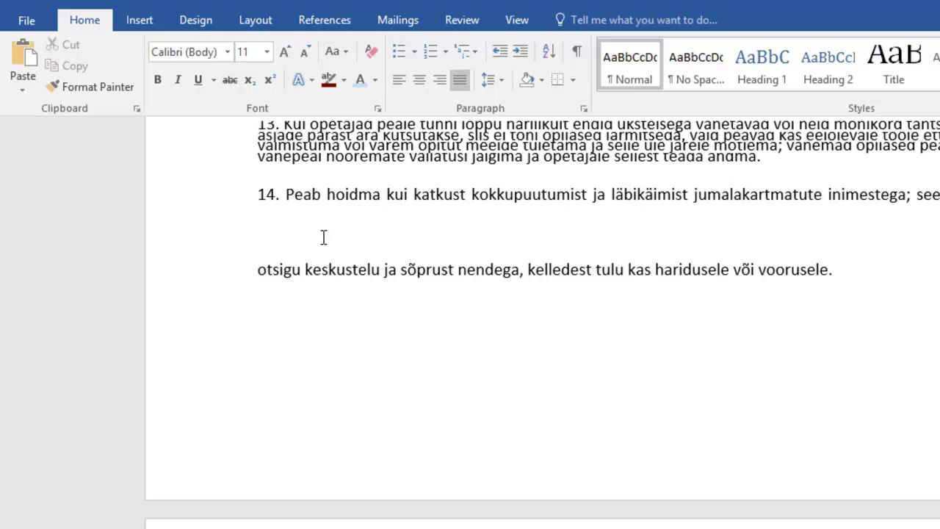
# Select the whole text of point 16 and open its detailed font settings
pyautogui.scroll(-5, 323, 237)
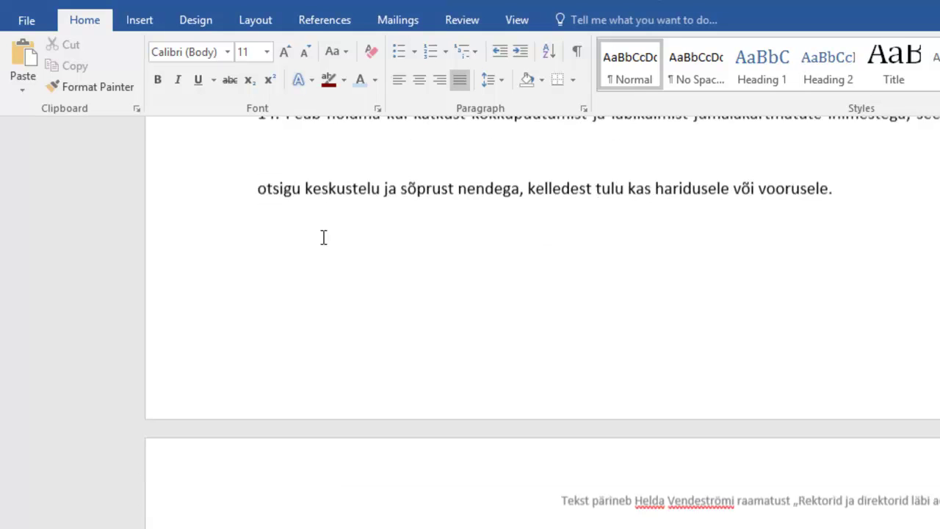
pyautogui.scroll(-7, 323, 237)
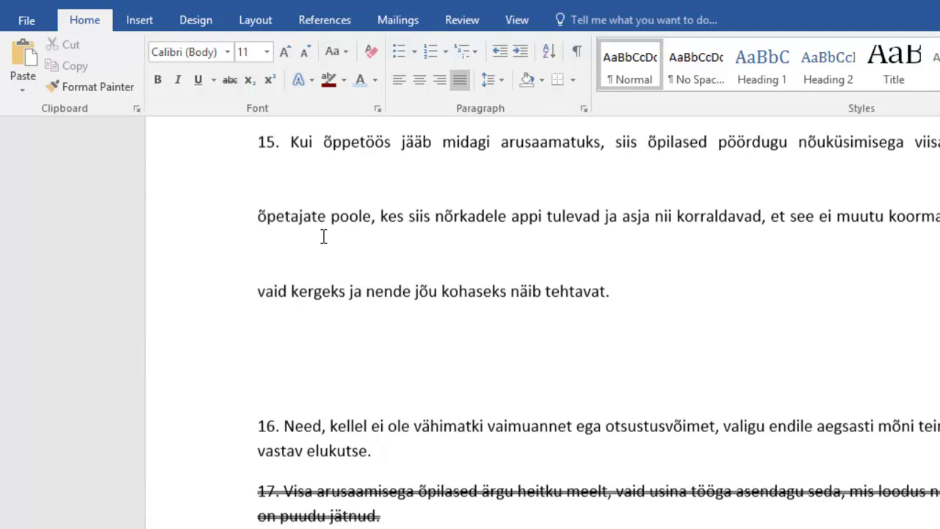
pyautogui.scroll(-1, 323, 236)
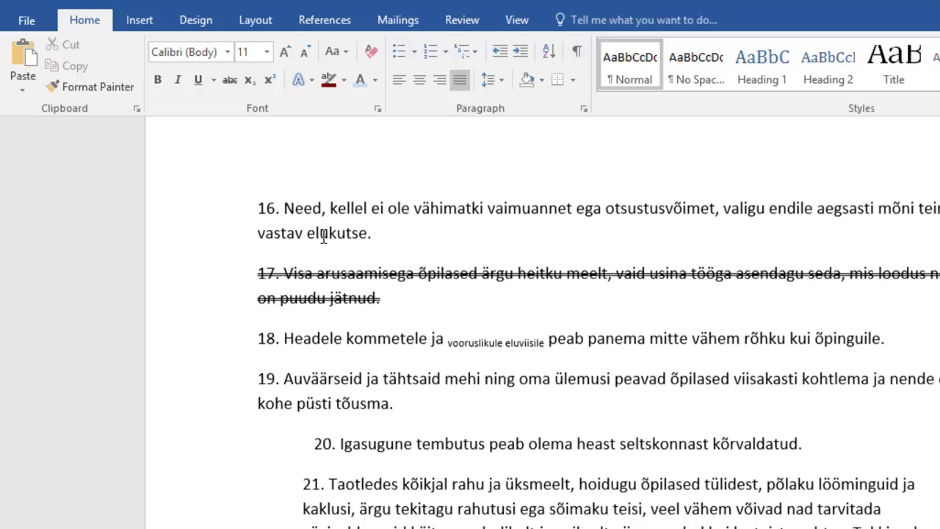
pyautogui.scroll(-1, 323, 236)
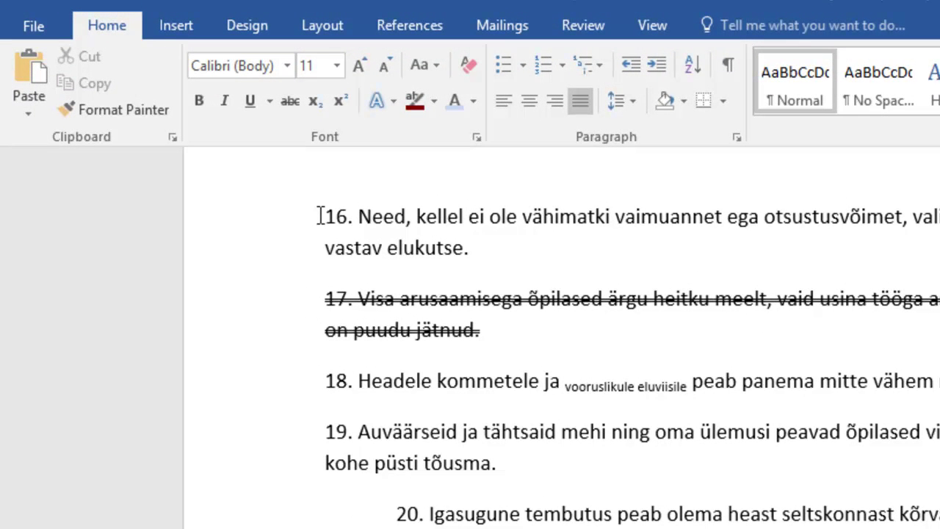
pyautogui.moveTo(320, 216); pyautogui.dragTo(471, 245)
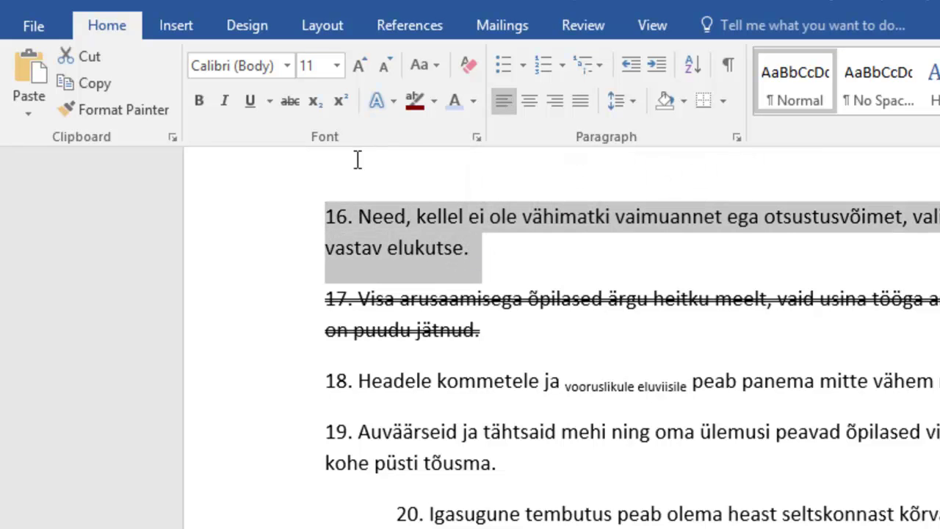
pyautogui.click(475, 138)
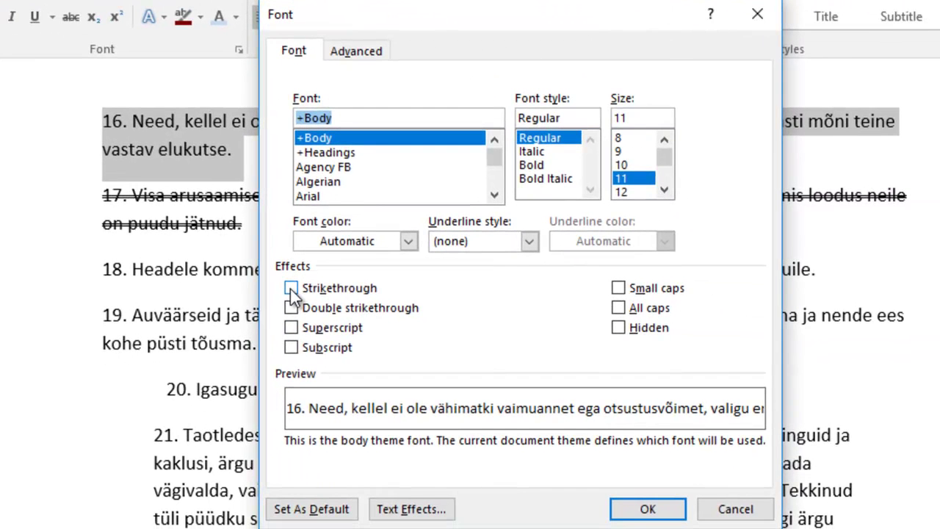
# Try the Strikethrough, Double strikethrough, Superscript and Subscript effects on point 16 and clear them all again
pyautogui.click(290, 288)
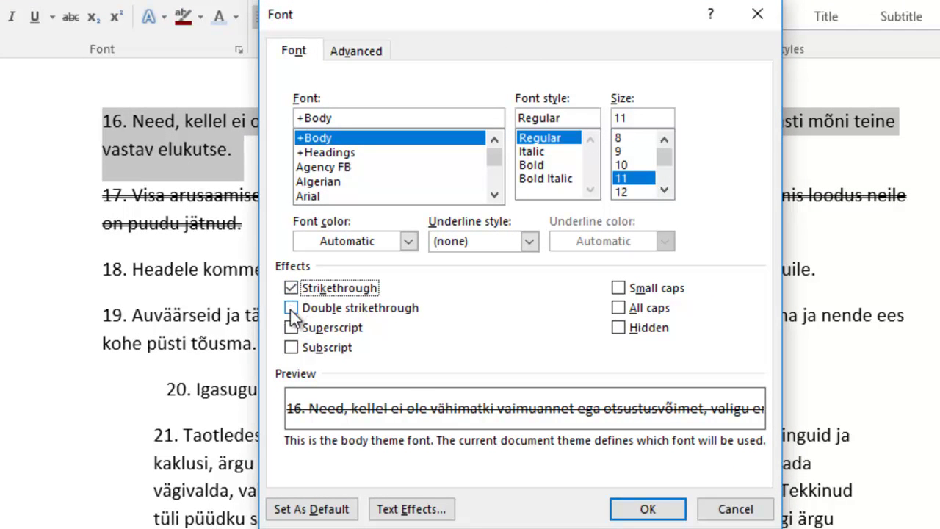
pyautogui.click(290, 309)
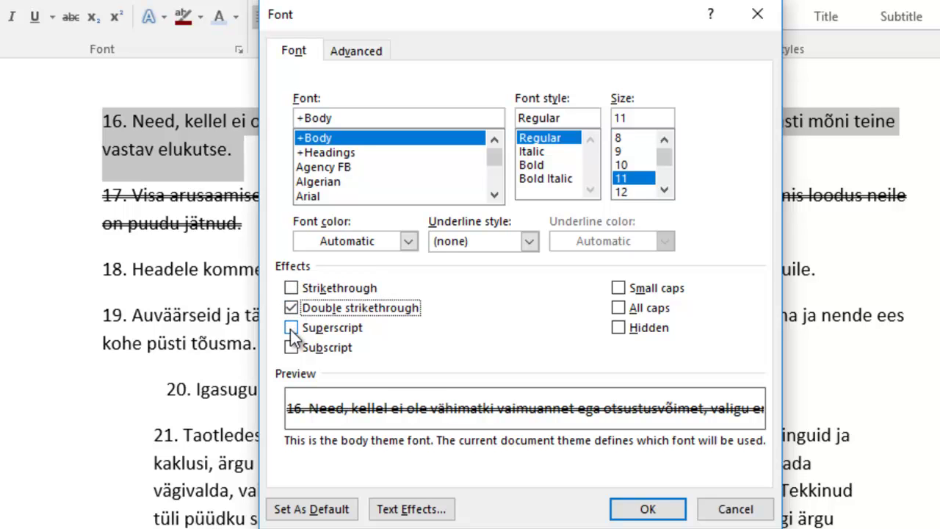
pyautogui.click(292, 328)
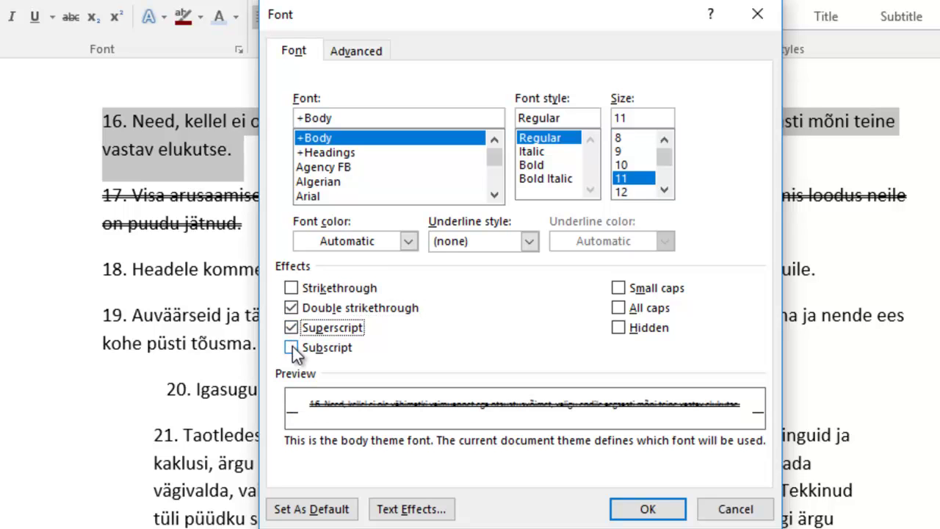
pyautogui.click(292, 348)
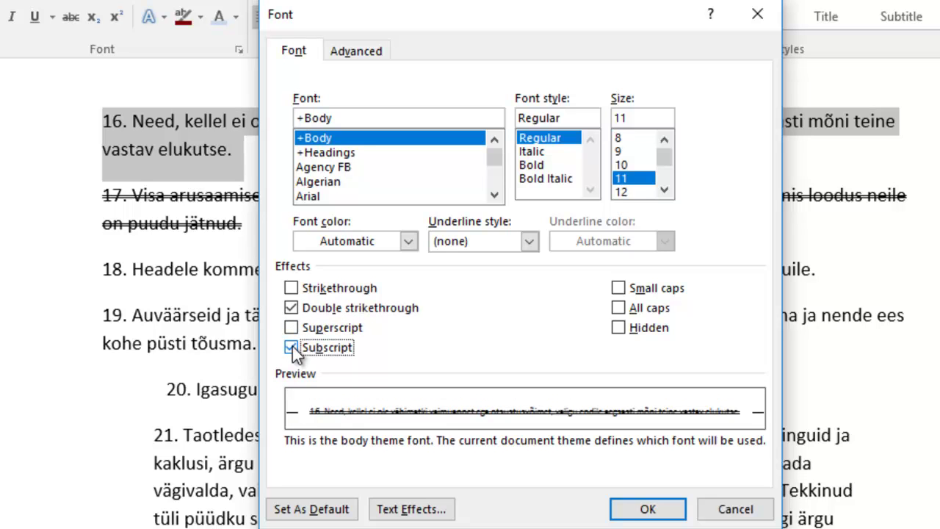
pyautogui.click(291, 328)
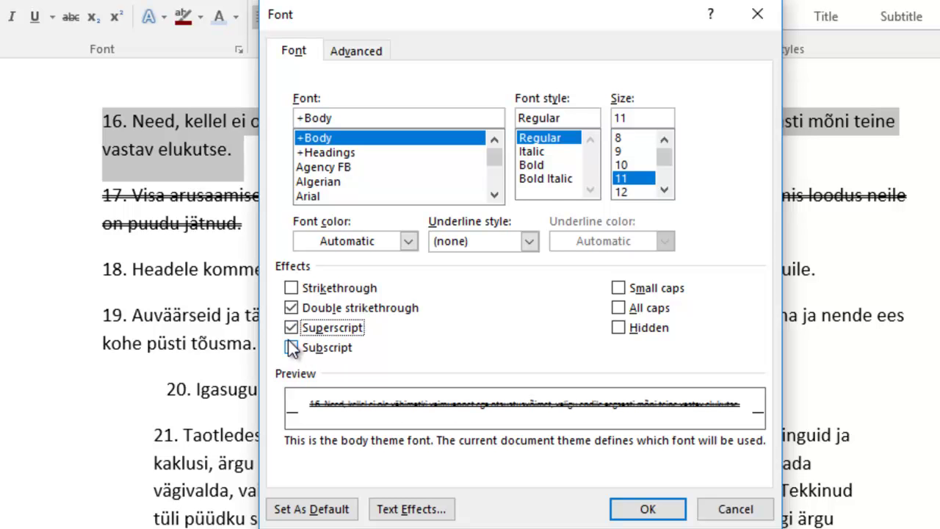
pyautogui.click(291, 347)
pyautogui.click(291, 307)
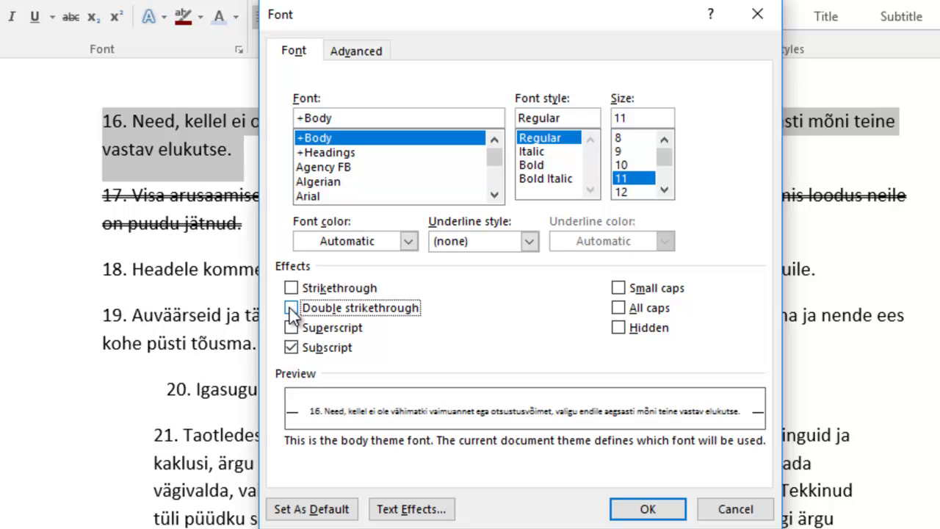
pyautogui.click(293, 349)
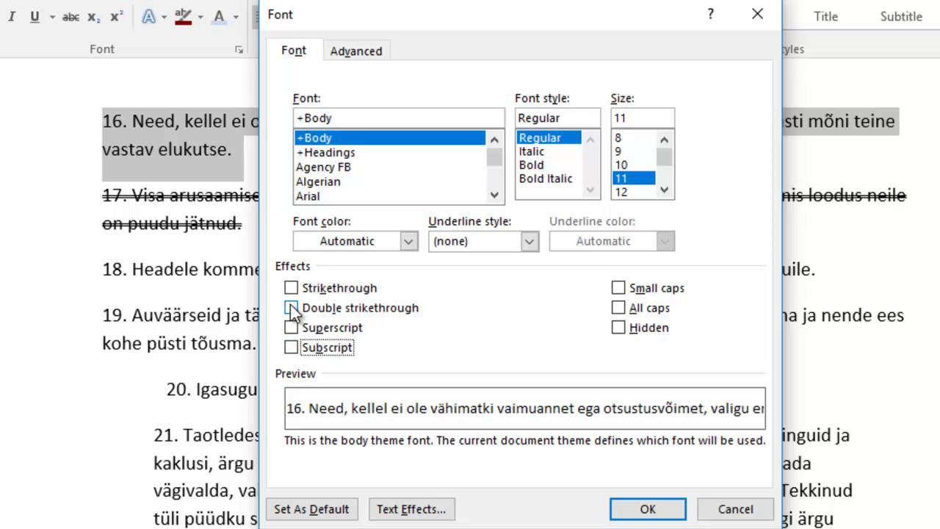
# Apply the Strikethrough font effect to the whole text of point 16 and deselect it
pyautogui.click(291, 289)
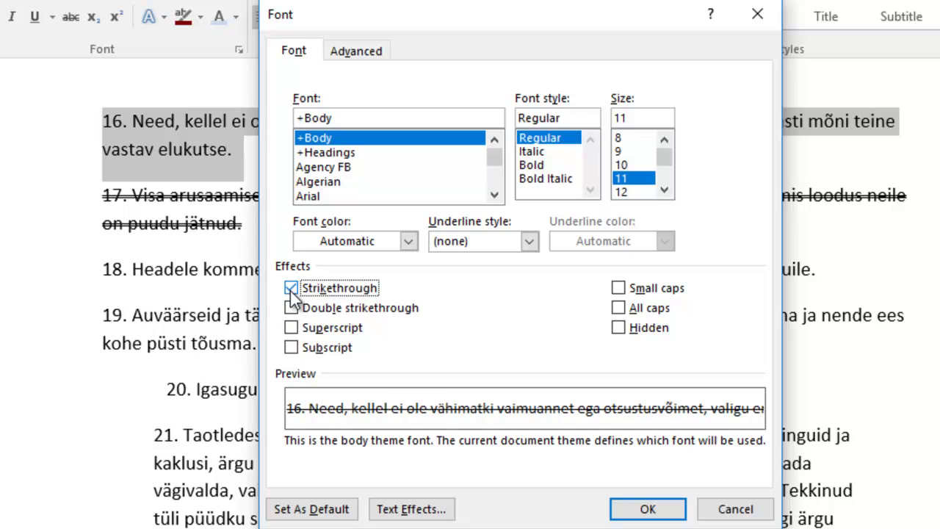
pyautogui.click(637, 509)
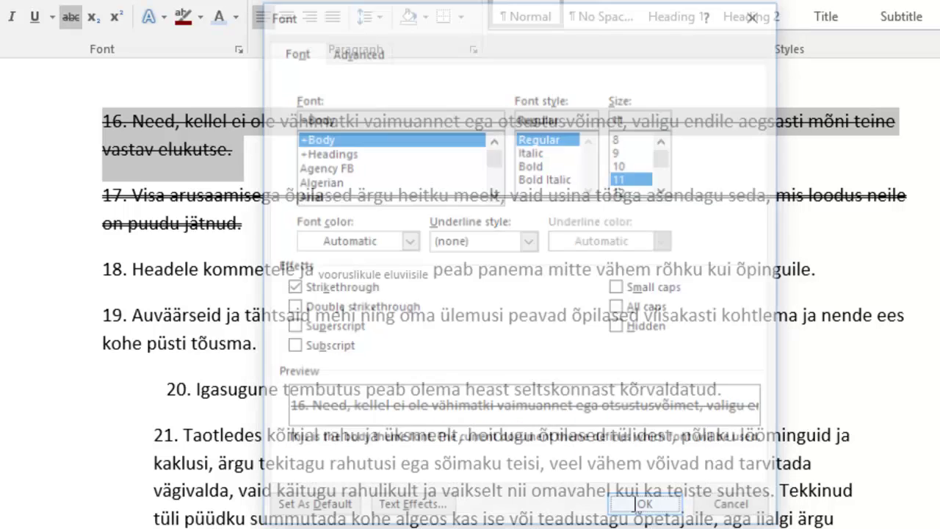
pyautogui.click(215, 219)
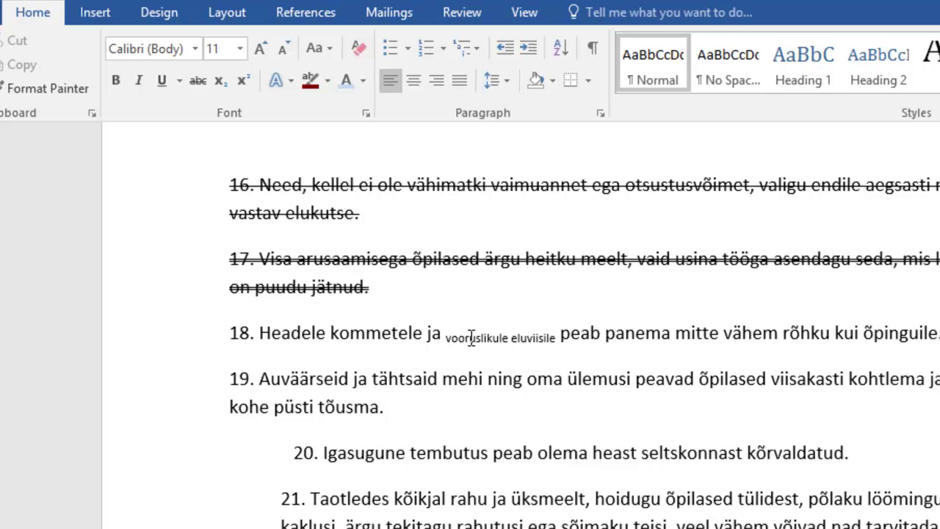
# Select the whole text of point 19 and increase its left indent by two levels
pyautogui.scroll(-1, 471, 337)
pyautogui.scroll(-4, 470, 337)
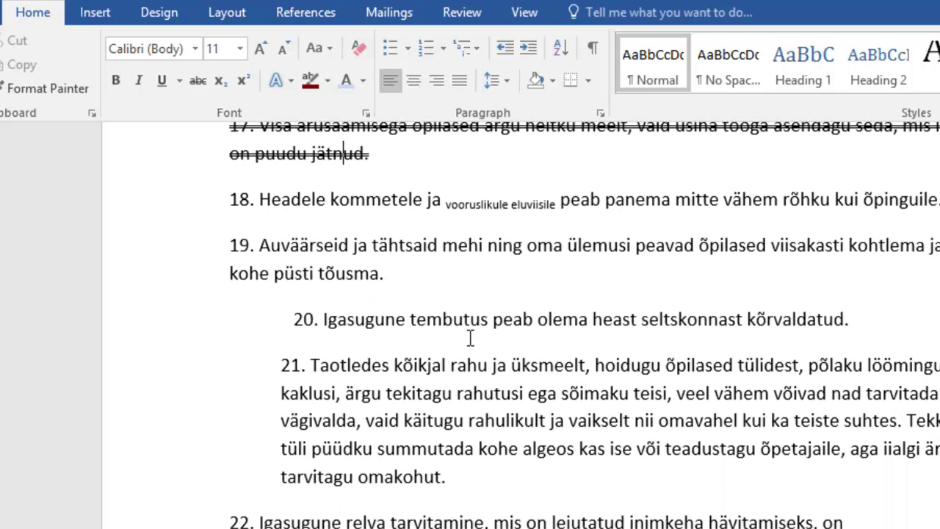
pyautogui.moveTo(229, 245); pyautogui.dragTo(386, 276)
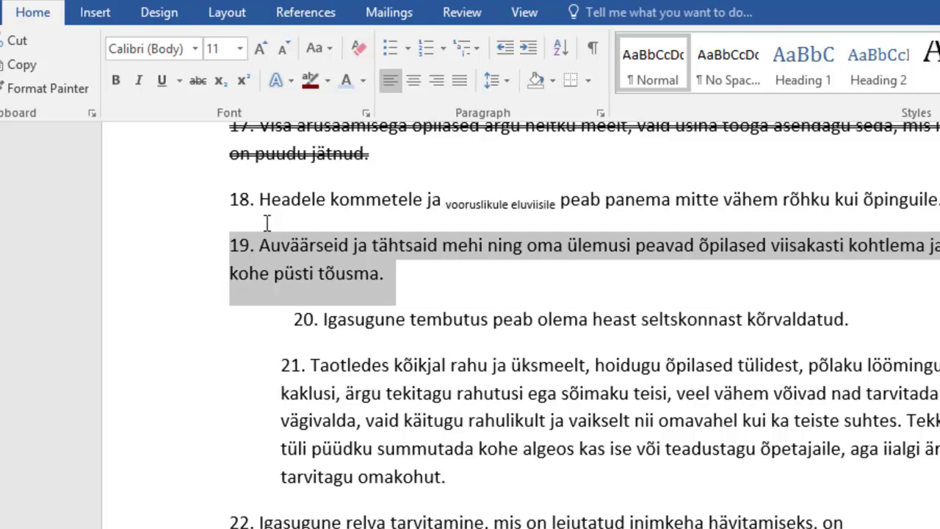
pyautogui.click(527, 46)
pyautogui.click(527, 45)
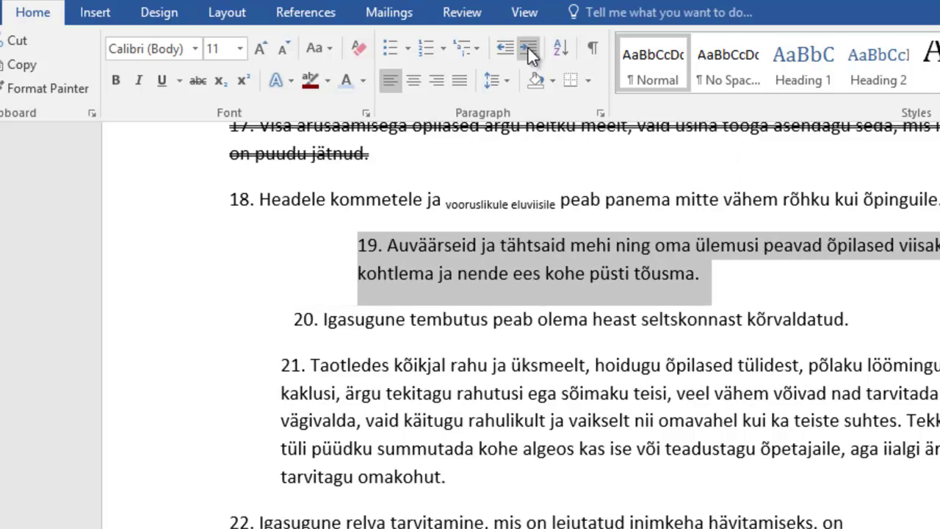
# Increase point 19's left indent by one more level, then bring the point back to the left margin
pyautogui.click(527, 45)
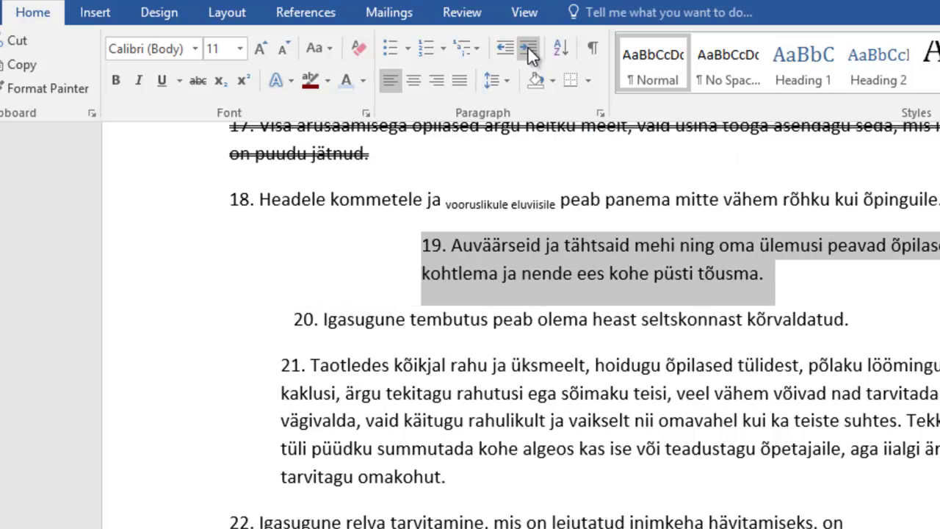
pyautogui.click(504, 48)
pyautogui.click(504, 49)
pyautogui.click(503, 48)
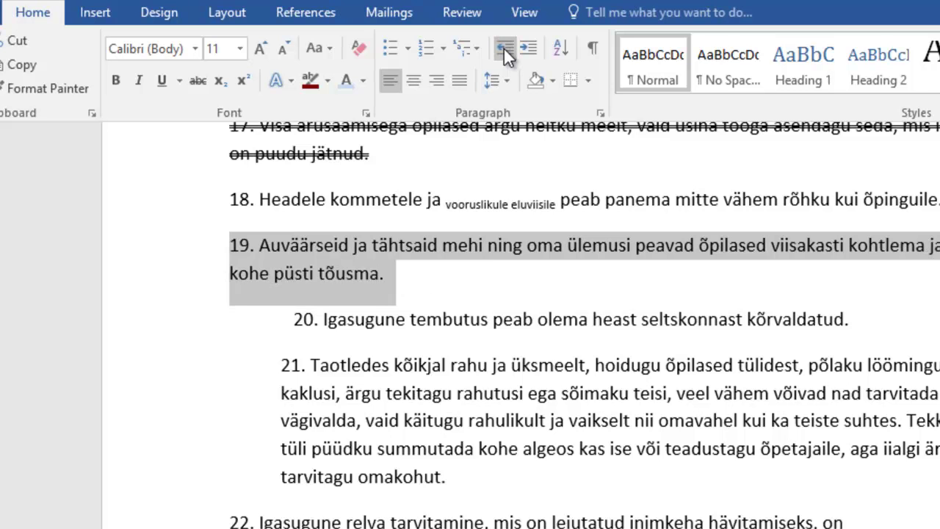
# Open the detailed paragraph settings for point 19 and set its left indent to 0.5 cm
pyautogui.click(600, 111)
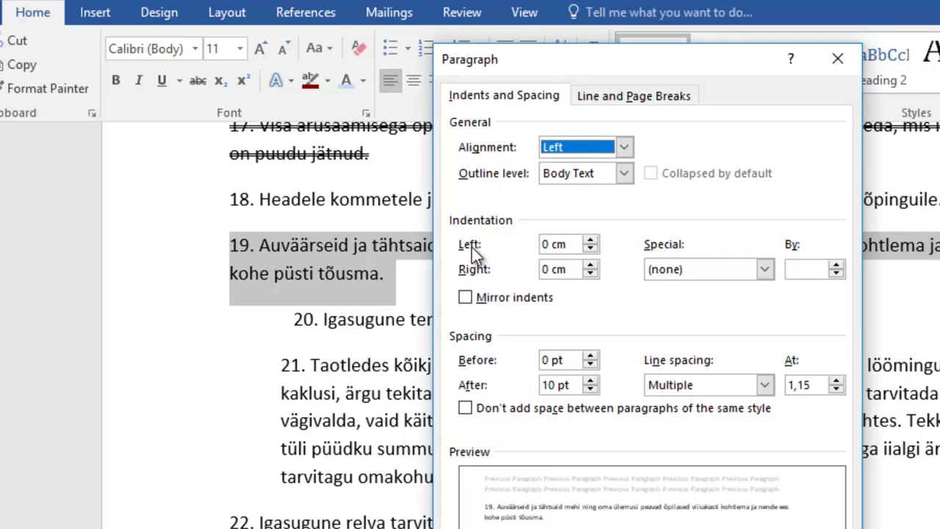
pyautogui.click(591, 242)
pyautogui.click(591, 242)
pyautogui.click(591, 242)
pyautogui.click(591, 242)
pyautogui.click(591, 243)
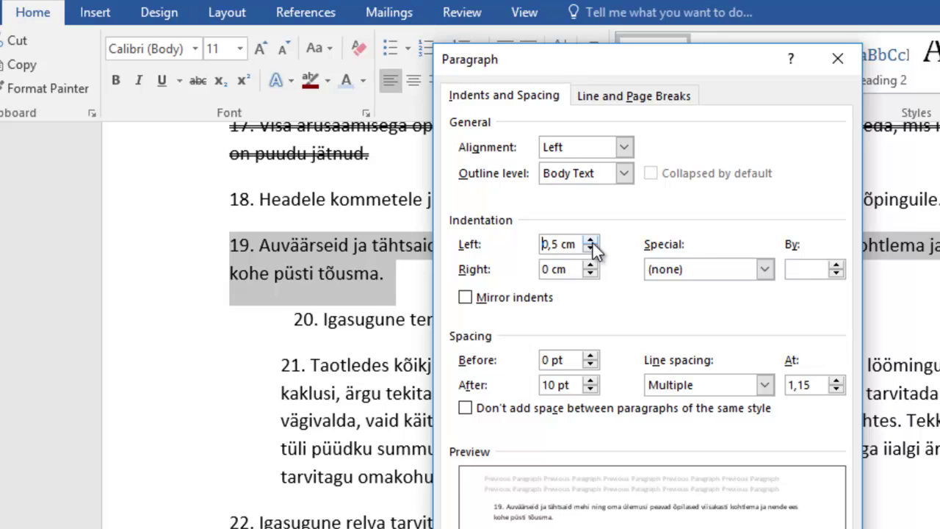
# Raise point 19's right indent by the same amount as the left one and apply the paragraph settings
pyautogui.click(591, 265)
pyautogui.click(591, 265)
pyautogui.click(591, 265)
pyautogui.click(591, 265)
pyautogui.click(591, 265)
pyautogui.press('Return')
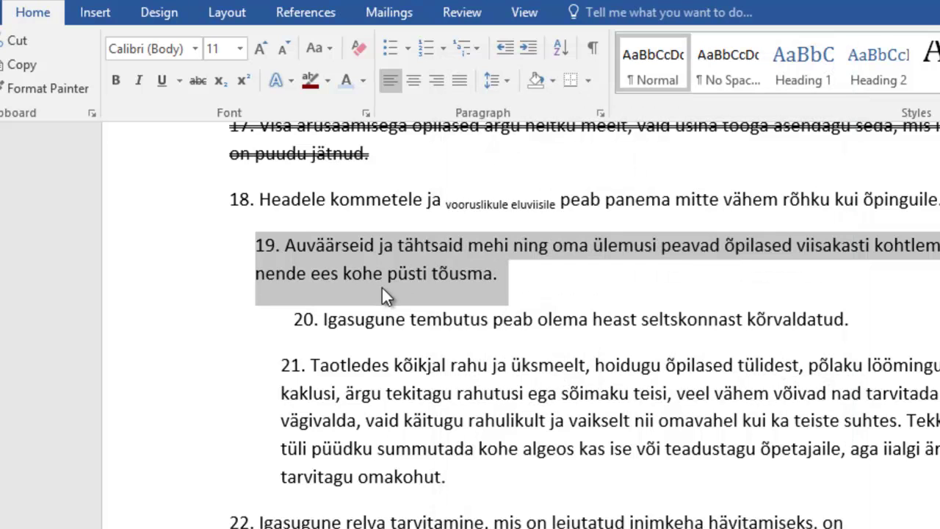
# Highlight points 21 and 22 in turn to examine how their paragraphs are indented
pyautogui.click(394, 322)
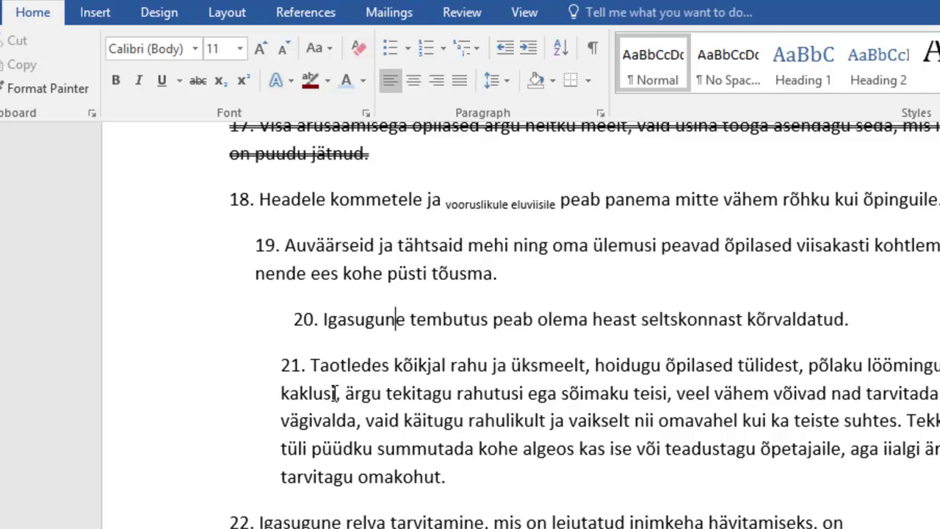
pyautogui.moveTo(282, 365); pyautogui.dragTo(481, 479)
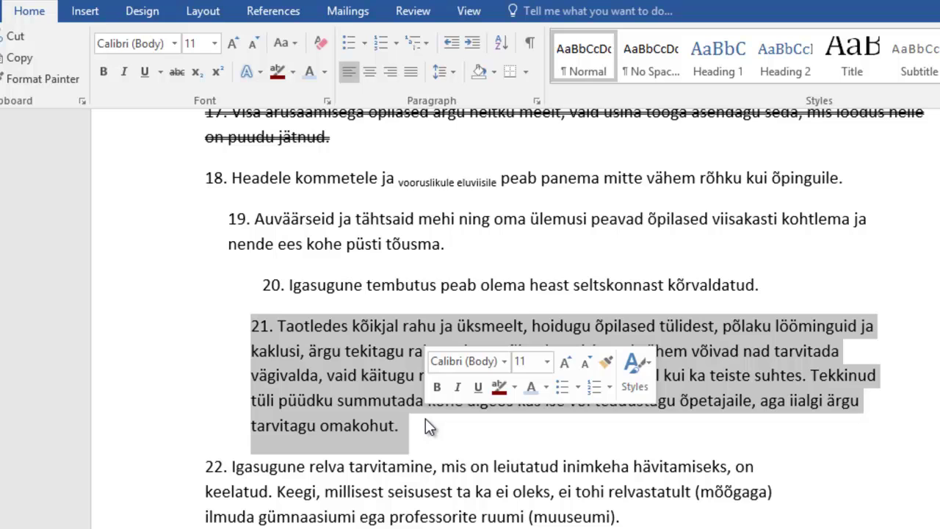
pyautogui.click(353, 514)
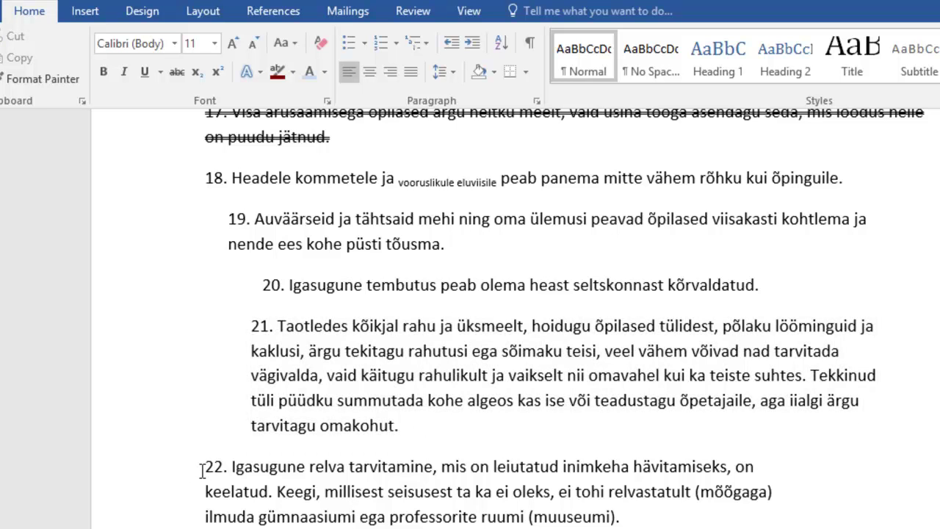
pyautogui.moveTo(203, 469); pyautogui.dragTo(628, 519)
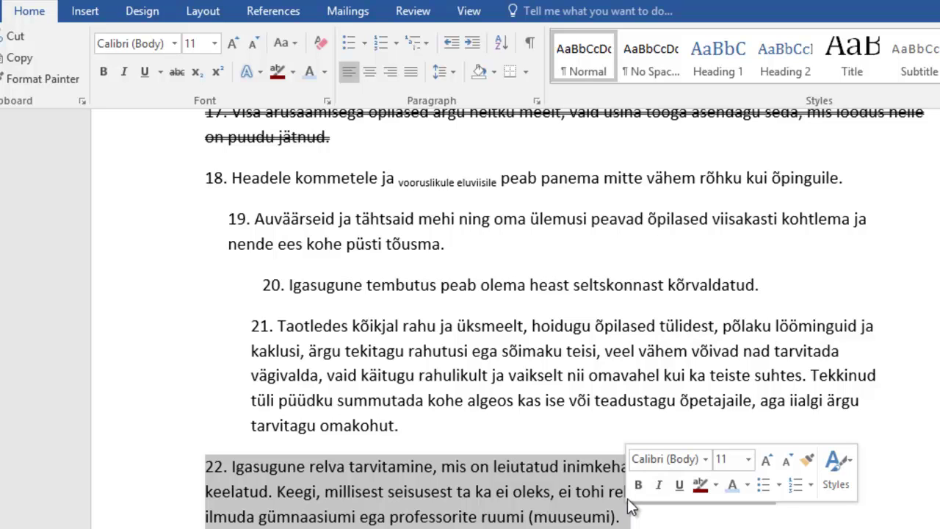
pyautogui.click(569, 514)
pyautogui.scroll(-3, 569, 514)
pyautogui.scroll(-1, 570, 506)
# Select the whole text of points 23 and 24 and show the ruler
pyautogui.click(207, 357)
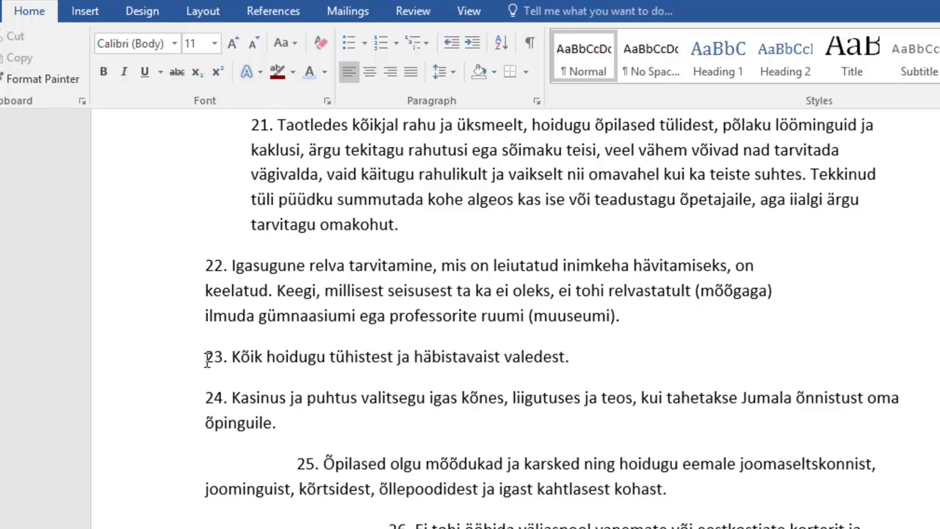
pyautogui.moveTo(208, 360); pyautogui.dragTo(280, 422)
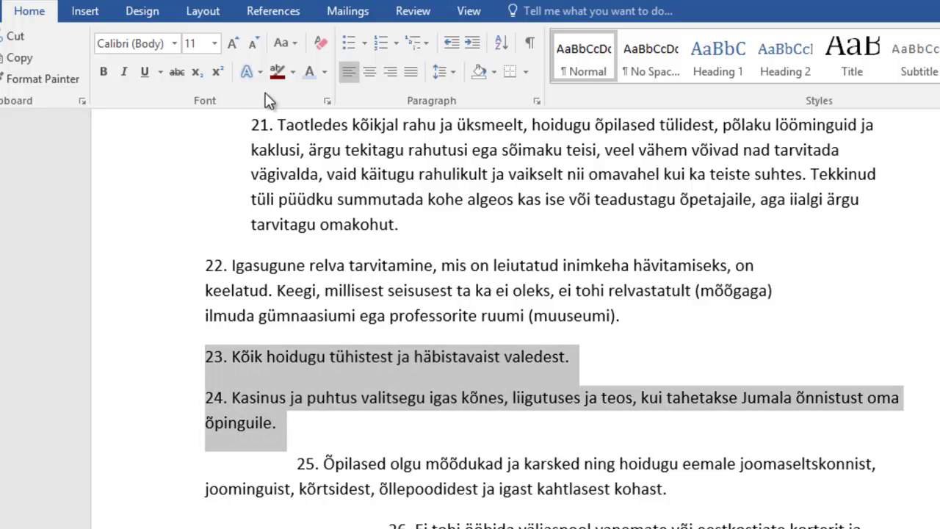
pyautogui.click(407, 17)
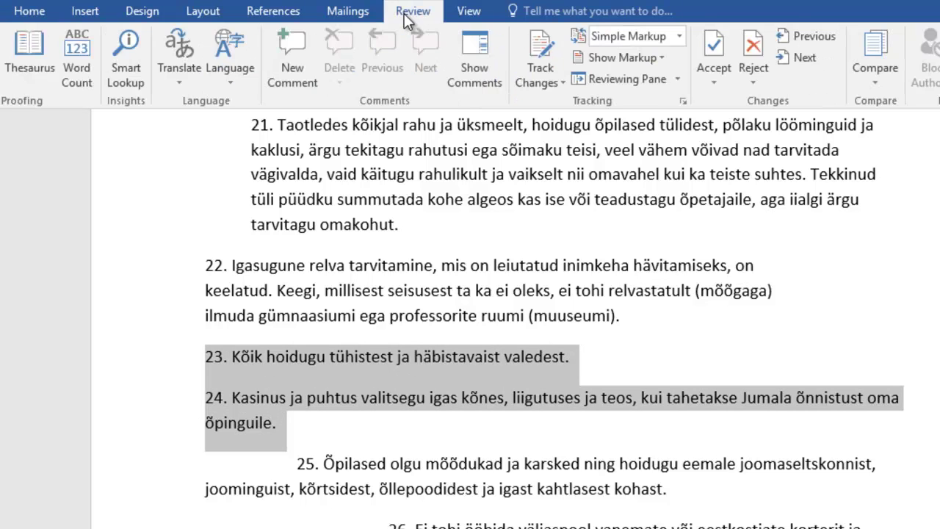
pyautogui.click(285, 11)
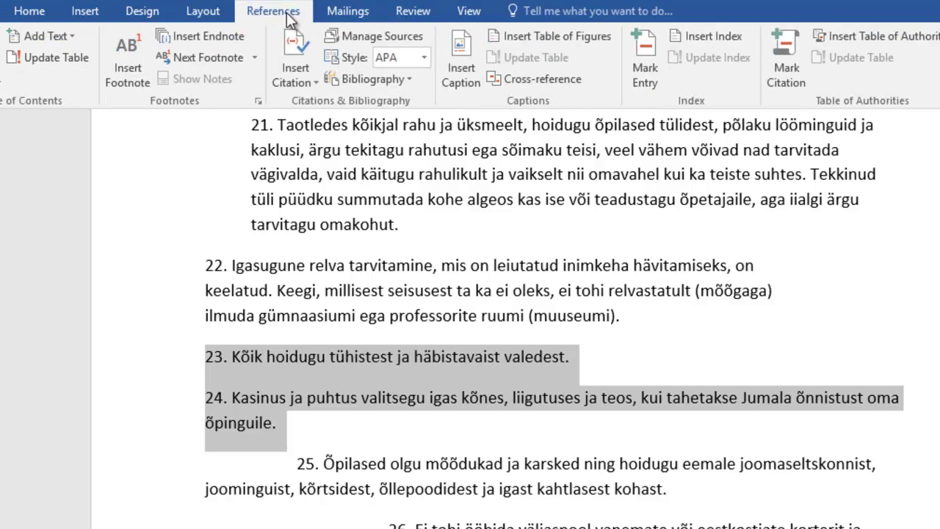
pyautogui.click(344, 13)
pyautogui.click(466, 13)
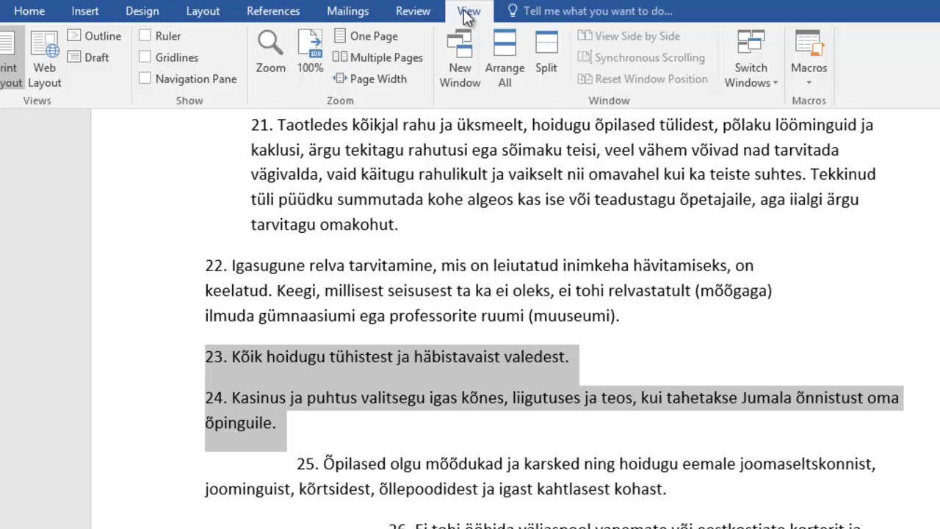
pyautogui.click(144, 36)
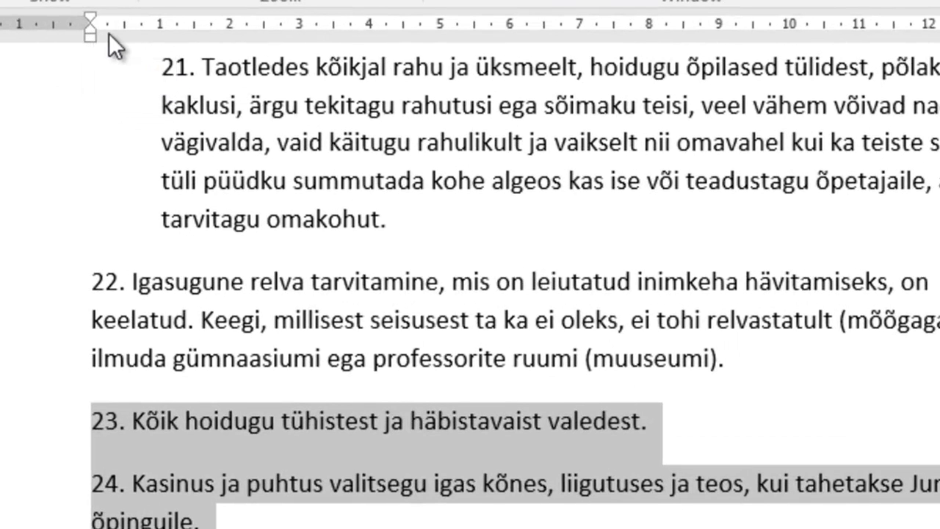
# Try the left indent markers on points 23 and 24 and move point 24's right indent about 0.25 cm inward
pyautogui.click(96, 426)
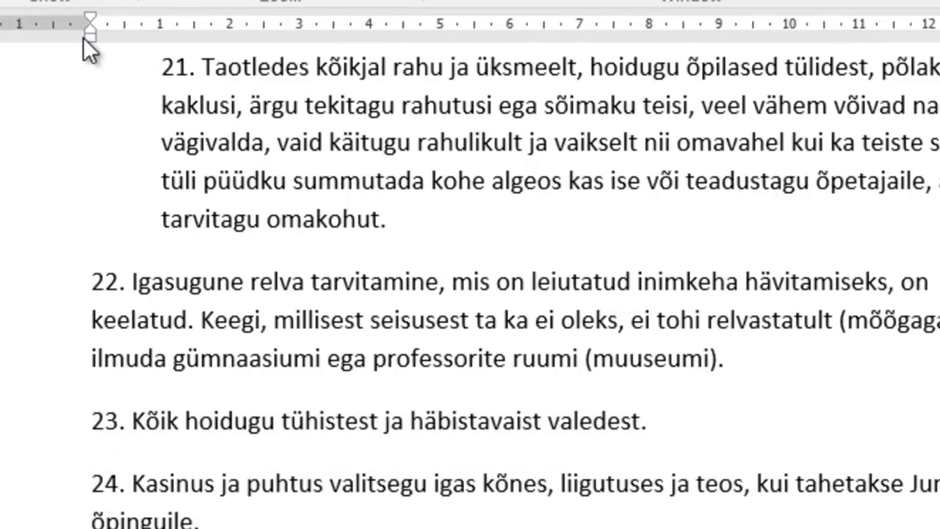
pyautogui.moveTo(90, 36)
pyautogui.mouseDown()
pyautogui.moveTo(307, 50)
pyautogui.moveTo(91, 47)
pyautogui.moveTo(99, 17)
pyautogui.moveTo(141, 22)
pyautogui.moveTo(92, 23)
pyautogui.mouseUp()
pyautogui.click(88, 486)
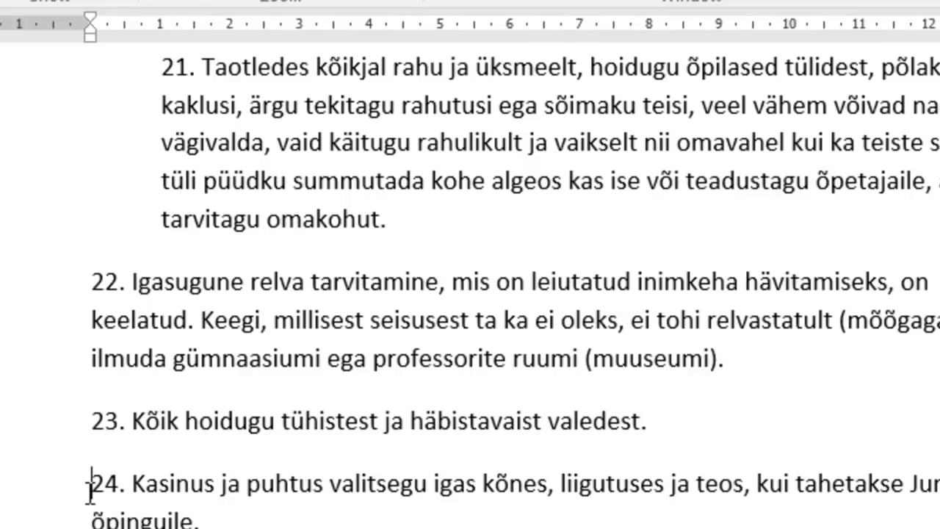
pyautogui.moveTo(90, 17)
pyautogui.mouseDown()
pyautogui.moveTo(196, 24)
pyautogui.moveTo(89, 21)
pyautogui.mouseUp()
pyautogui.click(88, 34)
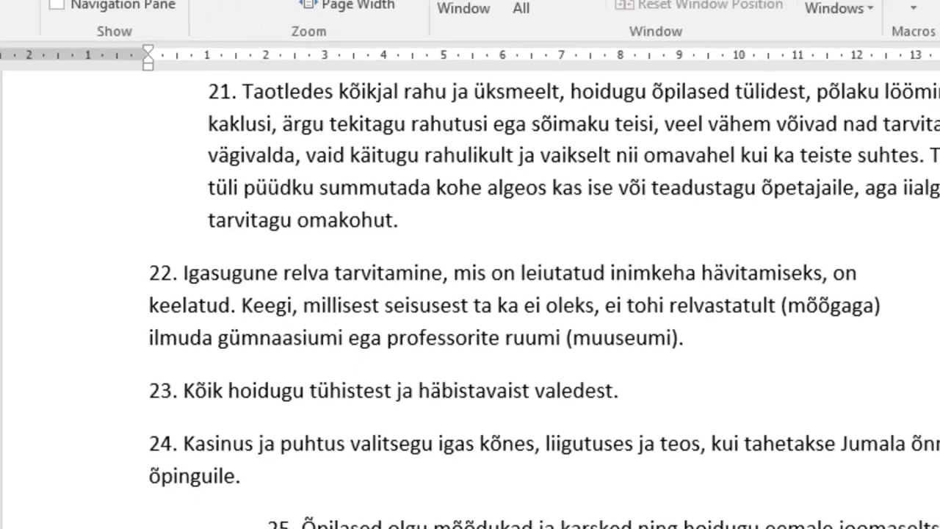
pyautogui.moveTo(900, 111)
pyautogui.mouseDown()
pyautogui.moveTo(800, 125)
pyautogui.moveTo(900, 119)
pyautogui.mouseUp()
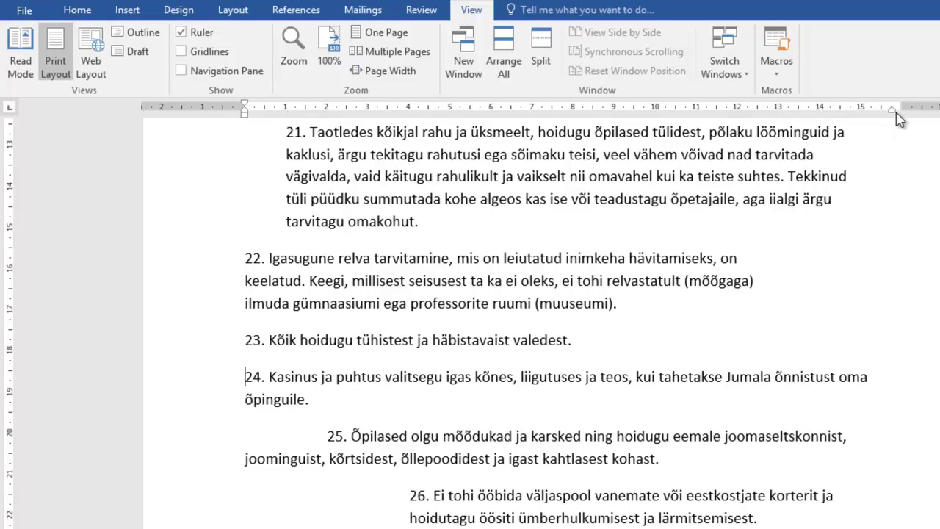
# Place the cursor in point 25 and in point 26 to examine their indent markers on the ruler
pyautogui.scroll(-3, 448, 409)
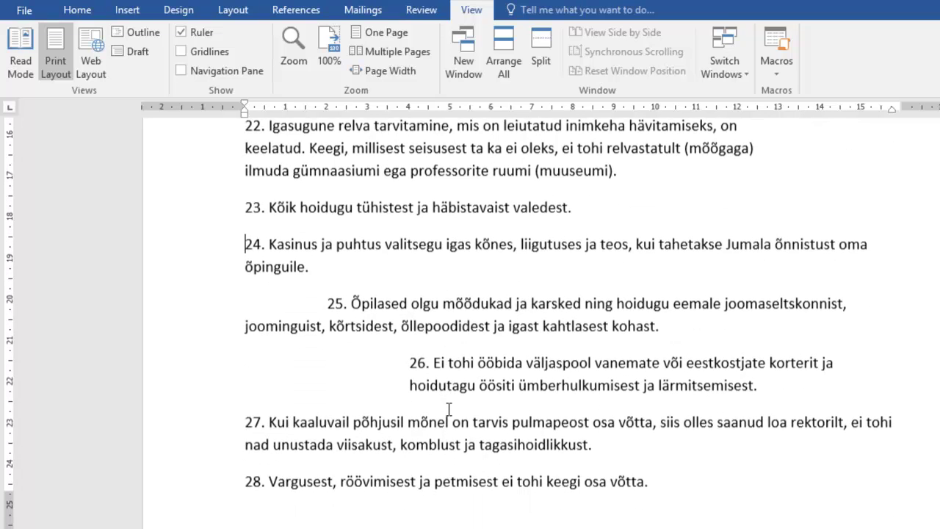
pyautogui.click(326, 303)
pyautogui.click(410, 361)
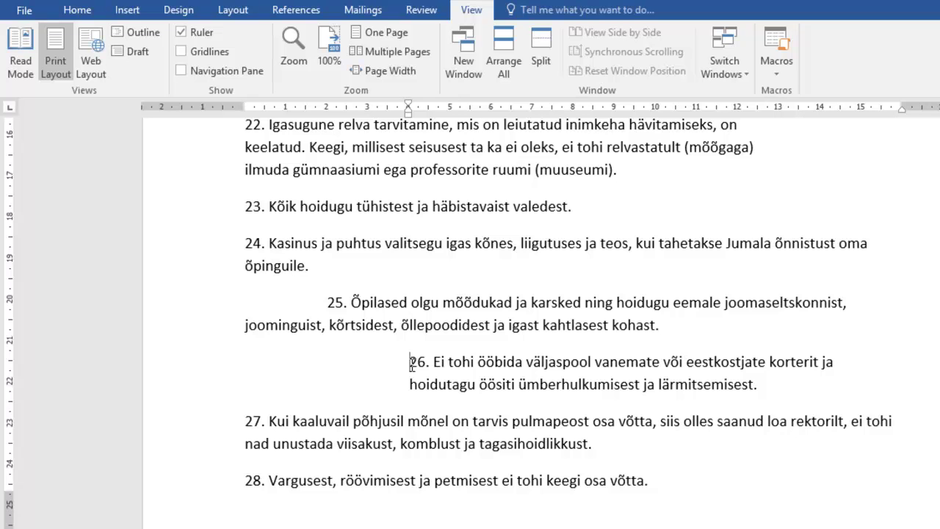
# Select the points from 27 onward, continuing onto the following page, and apply All Borders to them
pyautogui.scroll(-5, 412, 365)
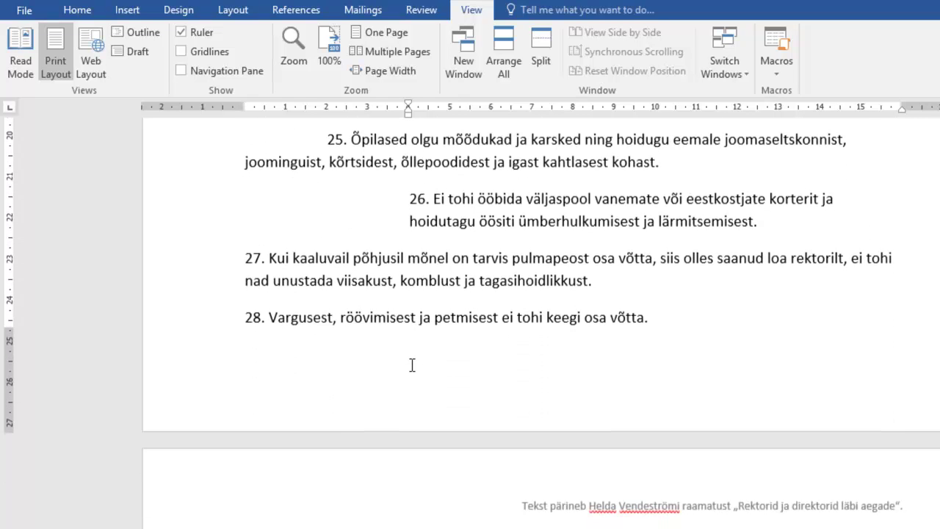
pyautogui.scroll(-2, 412, 365)
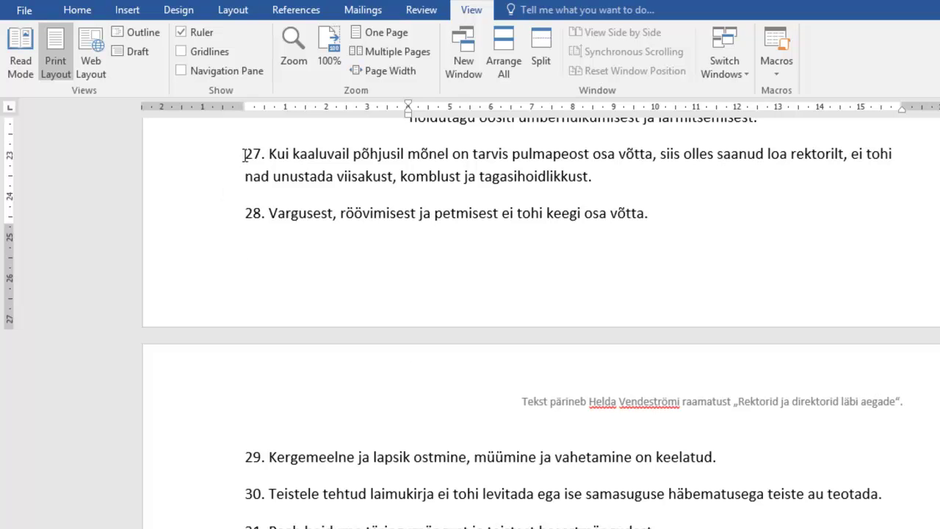
pyautogui.moveTo(260, 162); pyautogui.dragTo(662, 526)
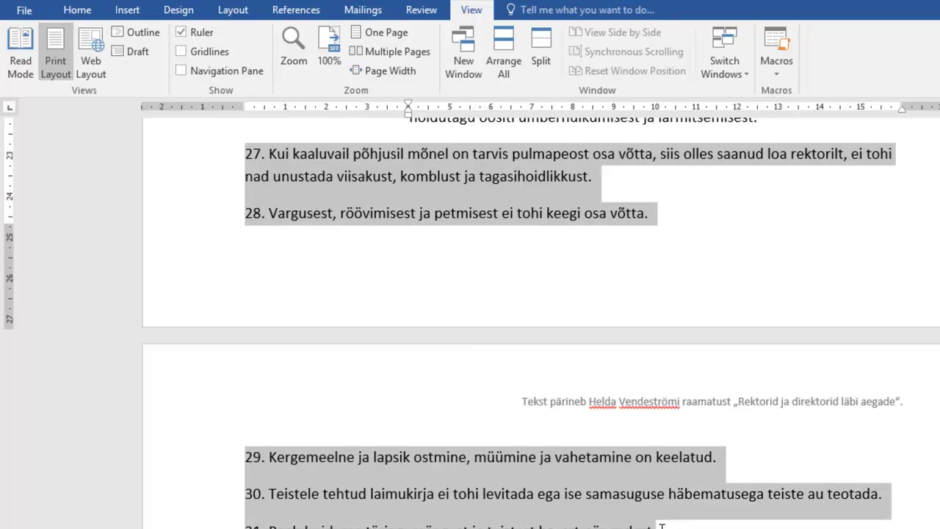
pyautogui.click(78, 13)
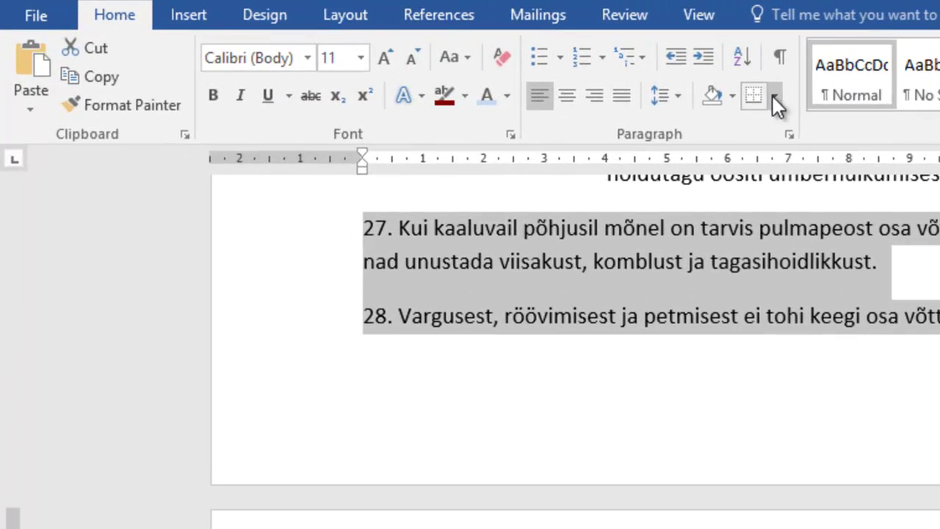
pyautogui.click(521, 65)
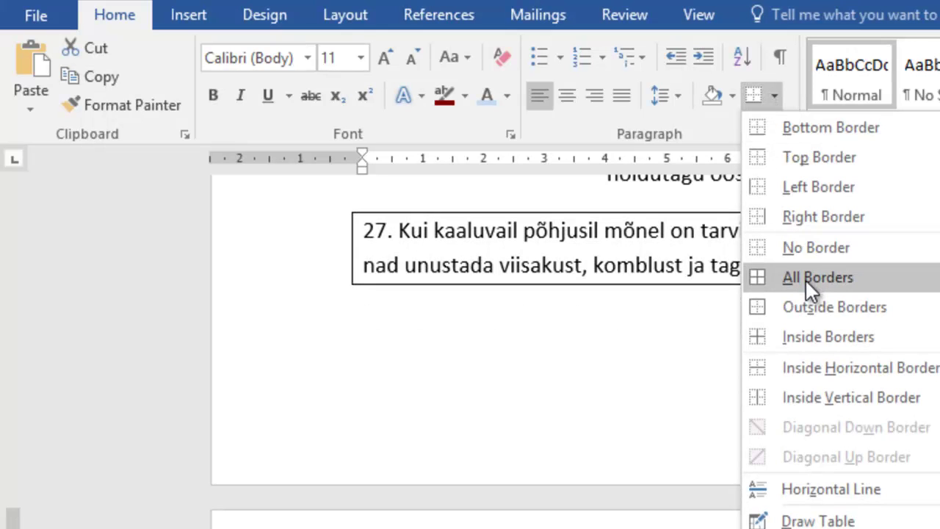
pyautogui.click(805, 277)
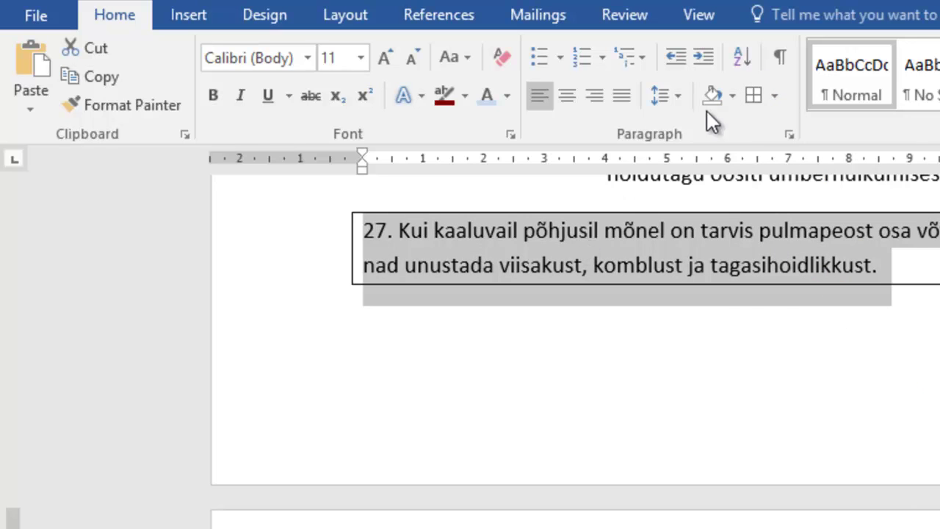
# Shade the bordered points from 27 onward light orange, deselect them and review the shading across both pages
pyautogui.click(731, 98)
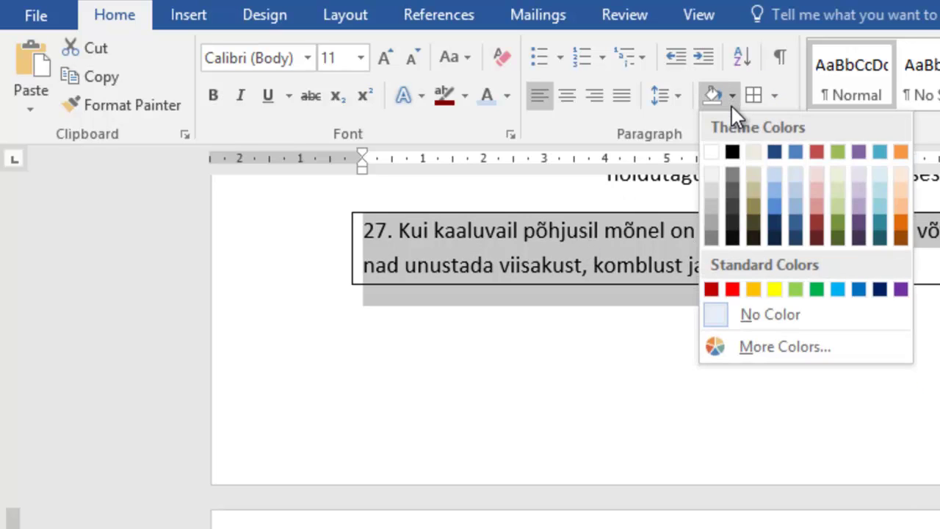
pyautogui.click(901, 192)
pyautogui.click(936, 262)
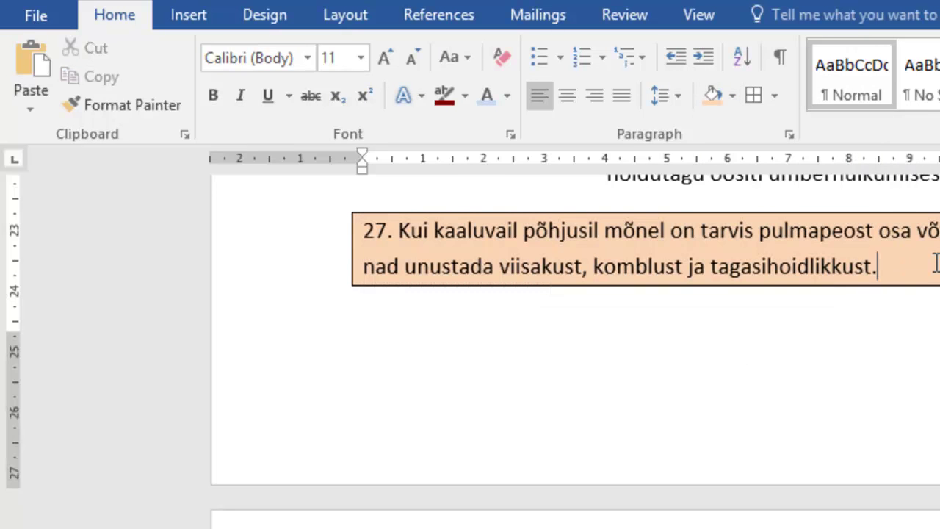
pyautogui.scroll(-5, 933, 246)
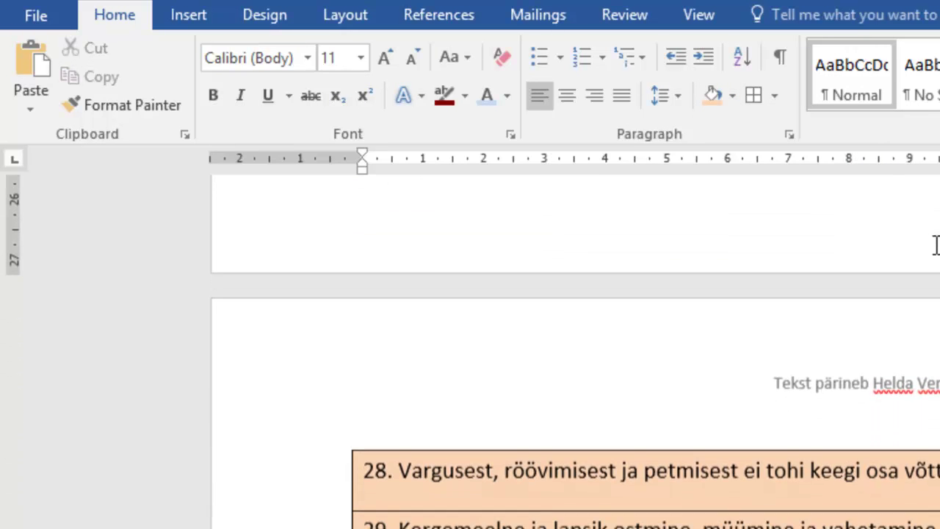
pyautogui.scroll(5, 936, 246)
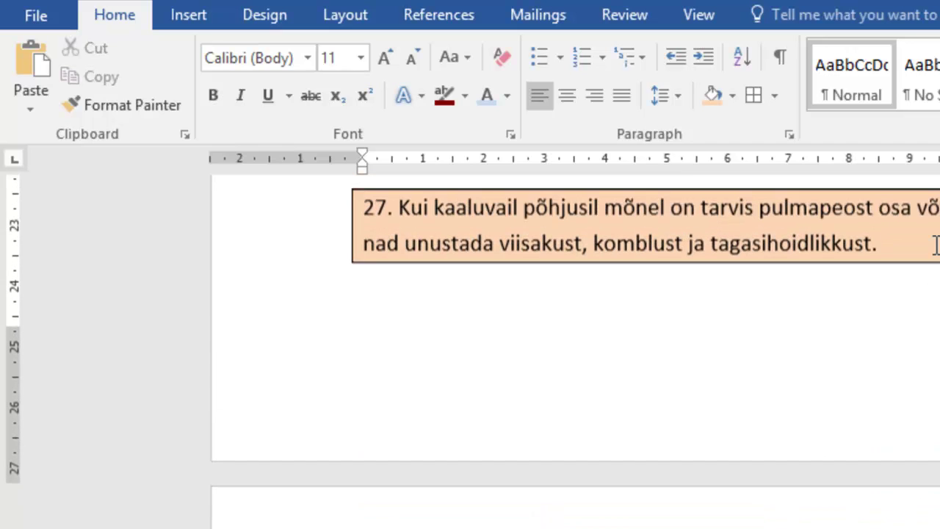
# Select points 27 to 30 across the page break and remove their borders with No Border
pyautogui.scroll(-1, 936, 246)
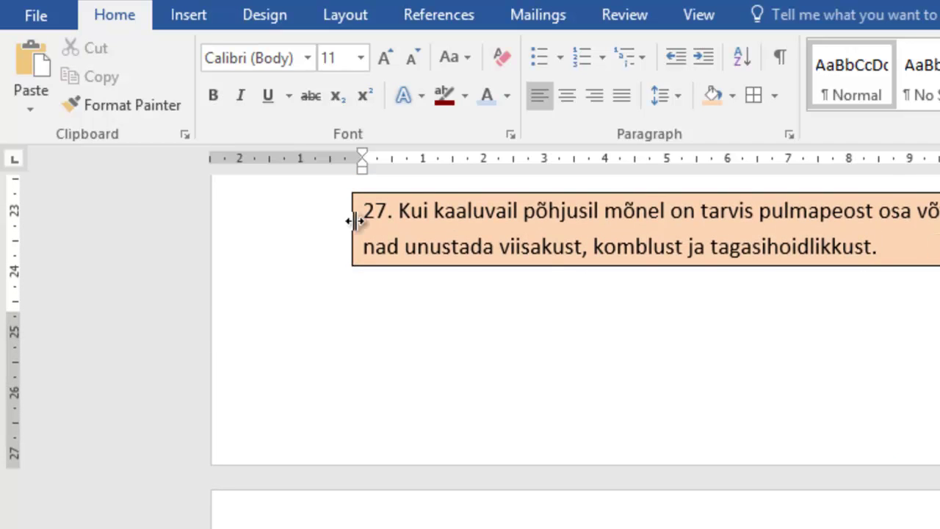
pyautogui.moveTo(360, 210); pyautogui.dragTo(776, 342)
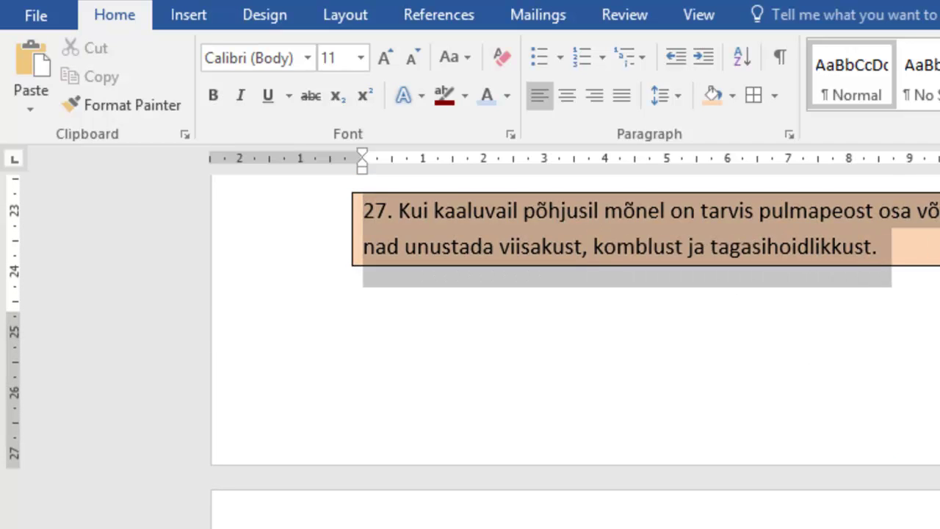
pyautogui.moveTo(776, 523); pyautogui.dragTo(744, 218)
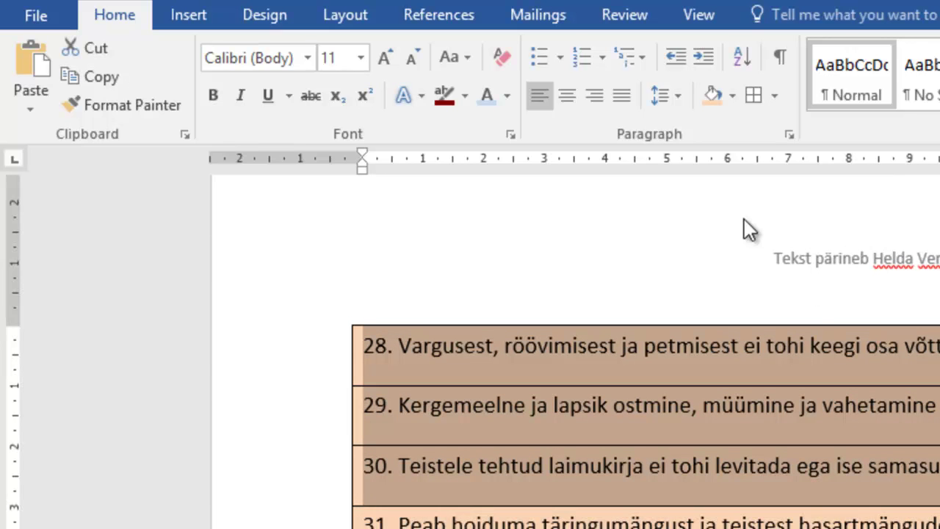
pyautogui.click(776, 96)
pyautogui.click(802, 246)
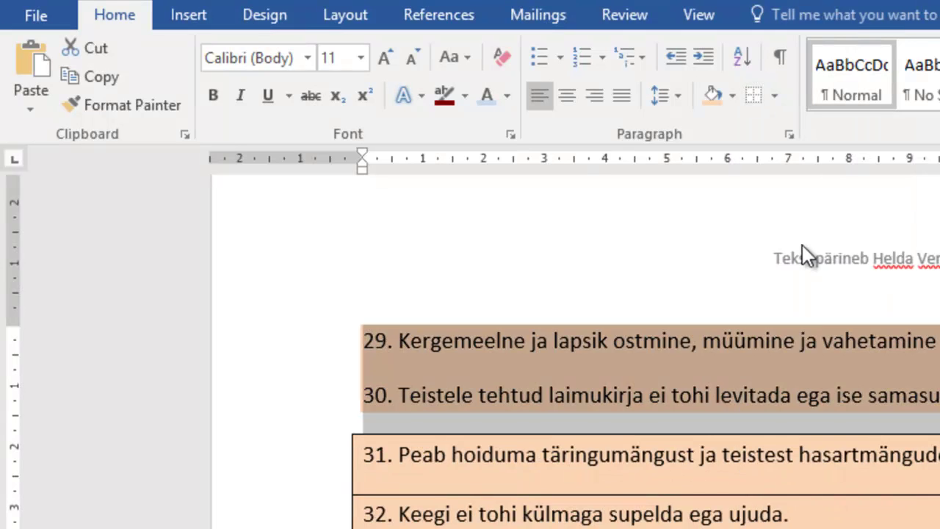
# Deselect points 27 to 30 and review their borderless shading across the page break down to the bordered points
pyautogui.click(853, 389)
pyautogui.scroll(5, 854, 389)
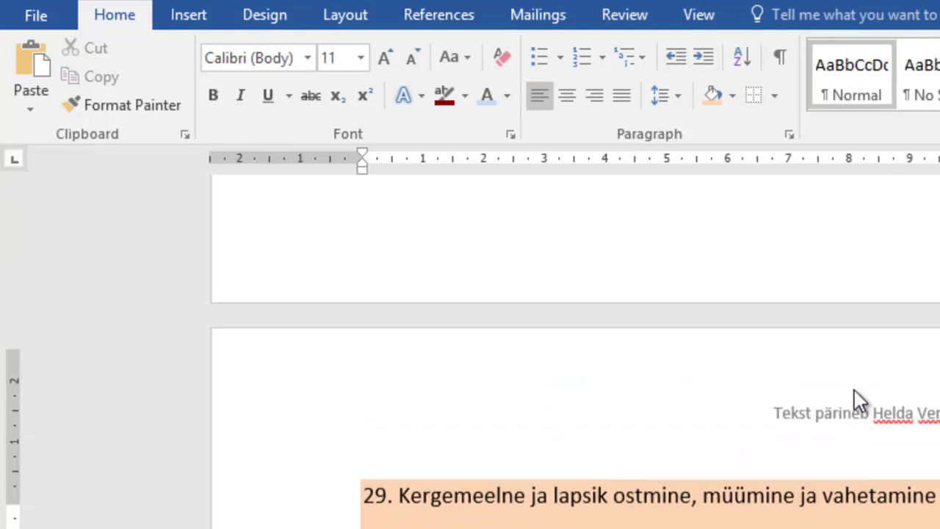
pyautogui.scroll(-1, 856, 389)
pyautogui.scroll(-2, 856, 389)
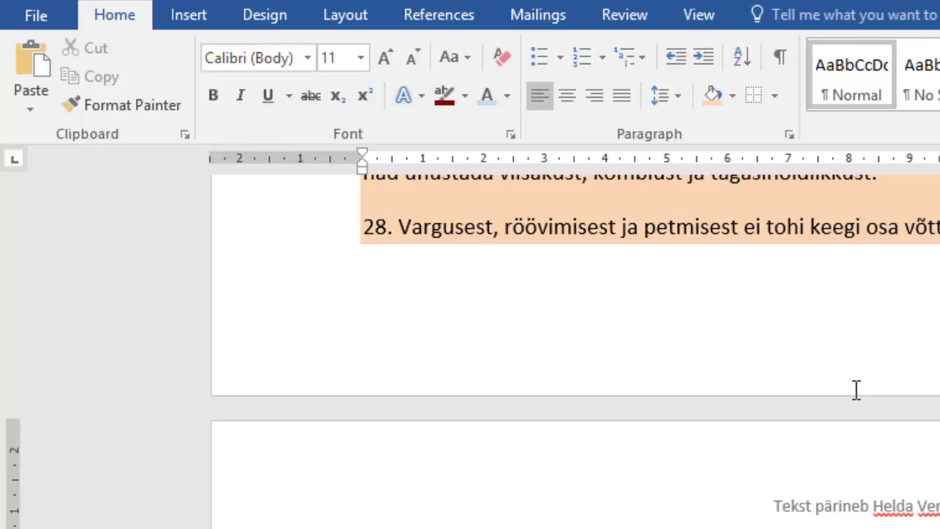
pyautogui.scroll(-5, 856, 389)
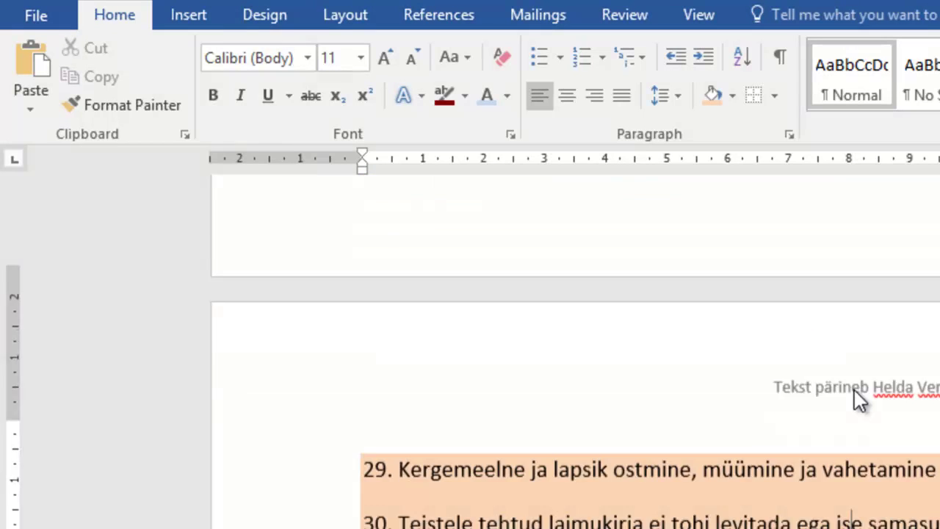
pyautogui.scroll(-2, 856, 389)
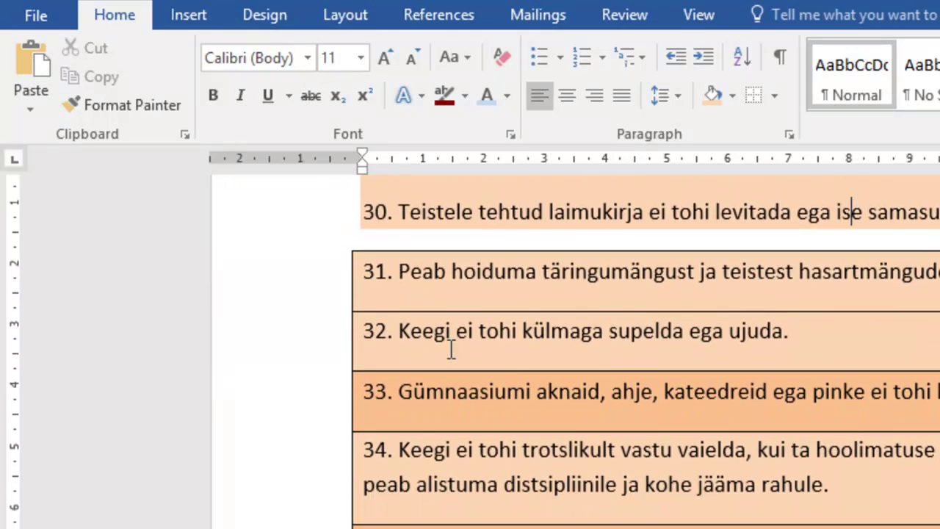
# Highlight points 32 to 36, clear the selection and examine the borders and alternating shading of these points
pyautogui.moveTo(361, 330); pyautogui.dragTo(901, 528)
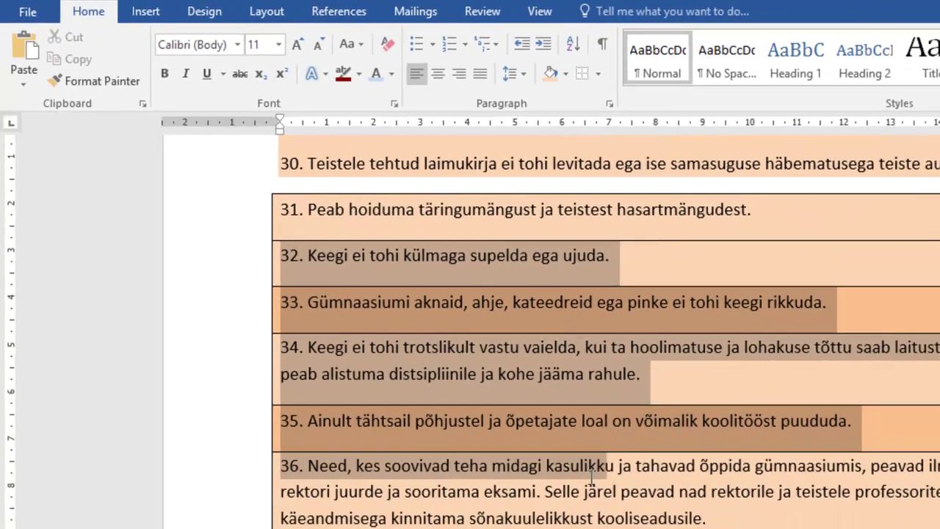
pyautogui.moveTo(635, 459); pyautogui.dragTo(711, 473)
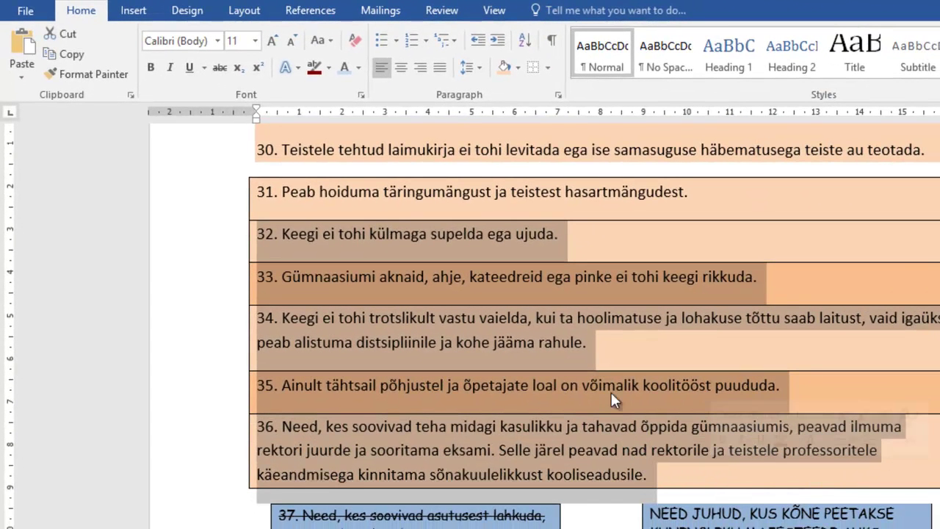
pyautogui.click(420, 278)
pyautogui.click(447, 250)
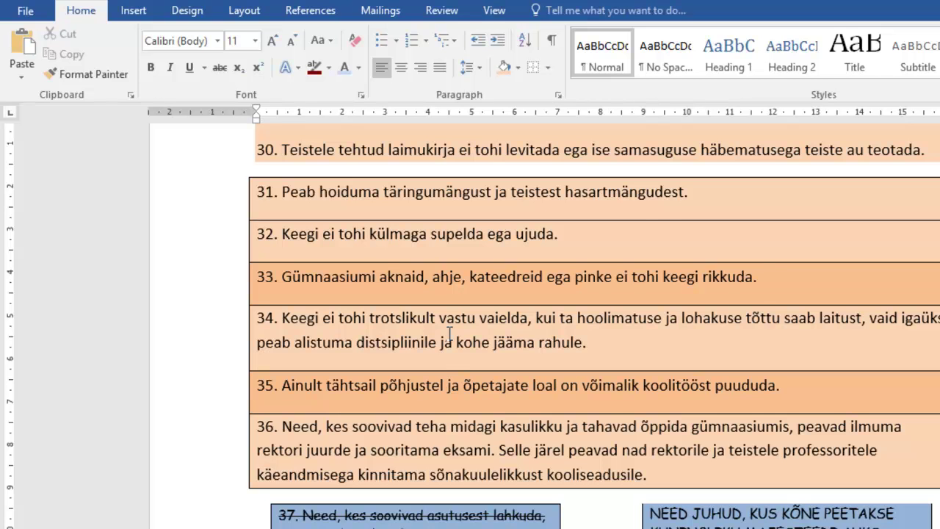
pyautogui.moveTo(449, 334); pyautogui.dragTo(448, 266)
pyautogui.click(448, 265)
# Review the two-column formatting of points 37 to 42 and place the cursor in point 37
pyautogui.scroll(-5, 448, 272)
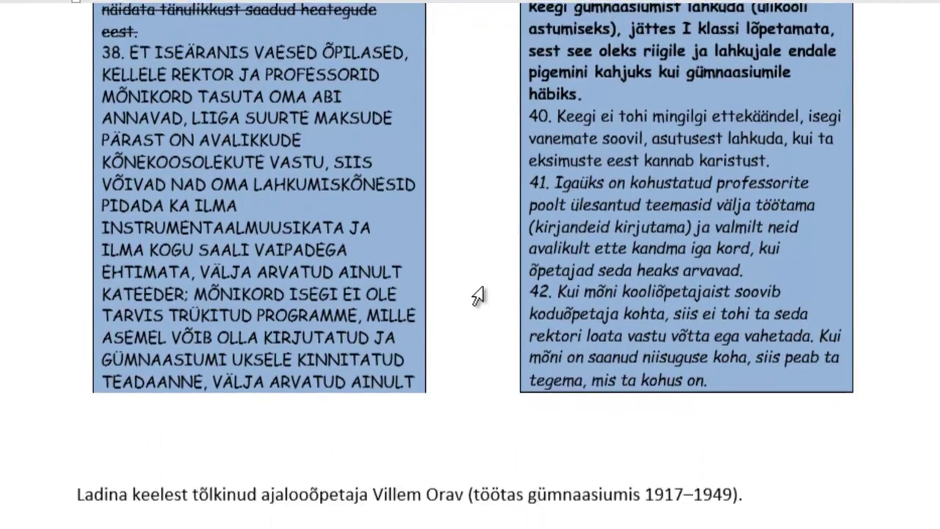
pyautogui.scroll(-1, 477, 295)
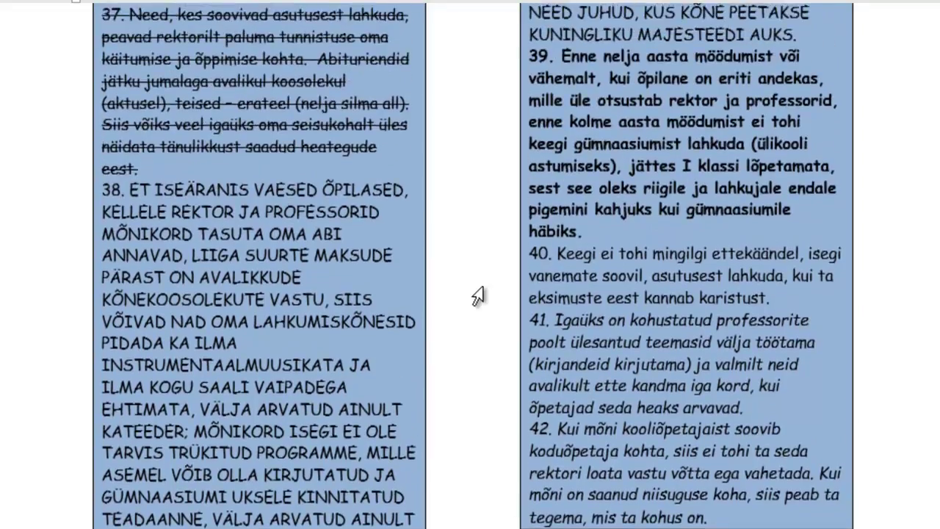
pyautogui.scroll(1, 477, 295)
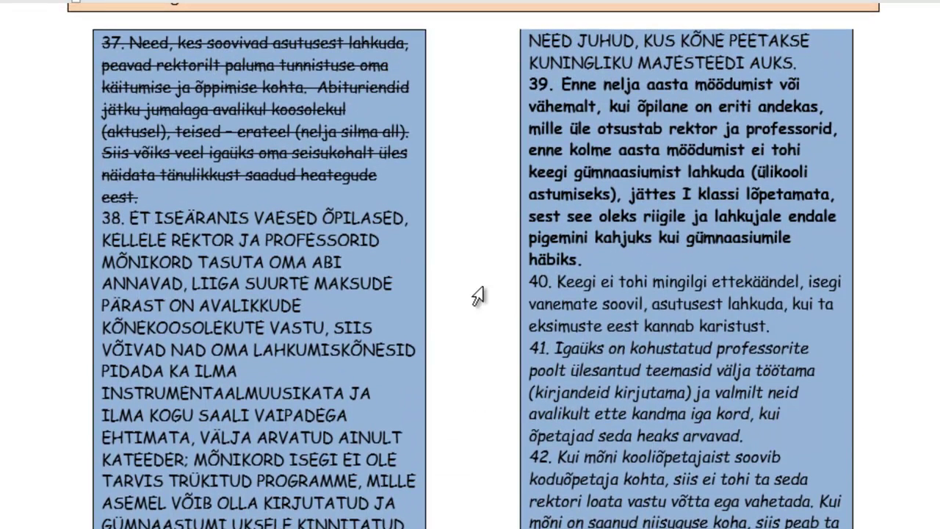
pyautogui.click(172, 108)
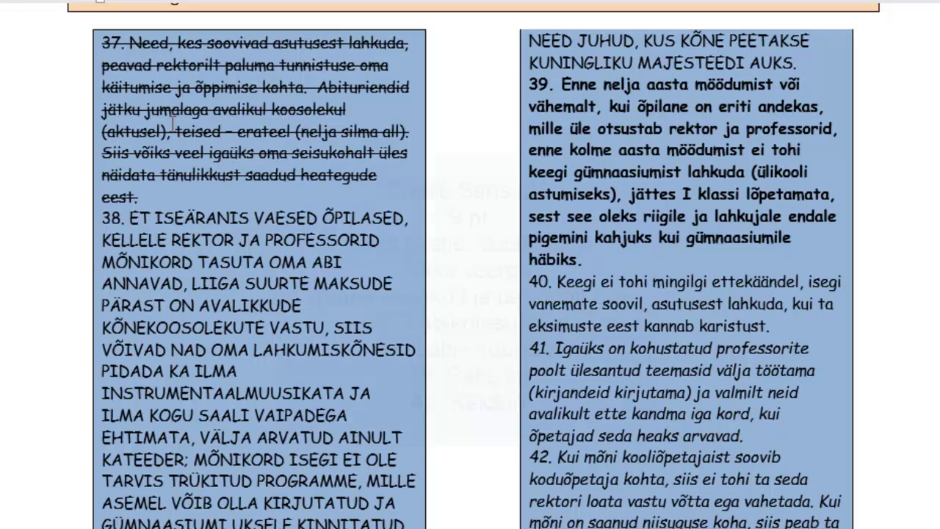